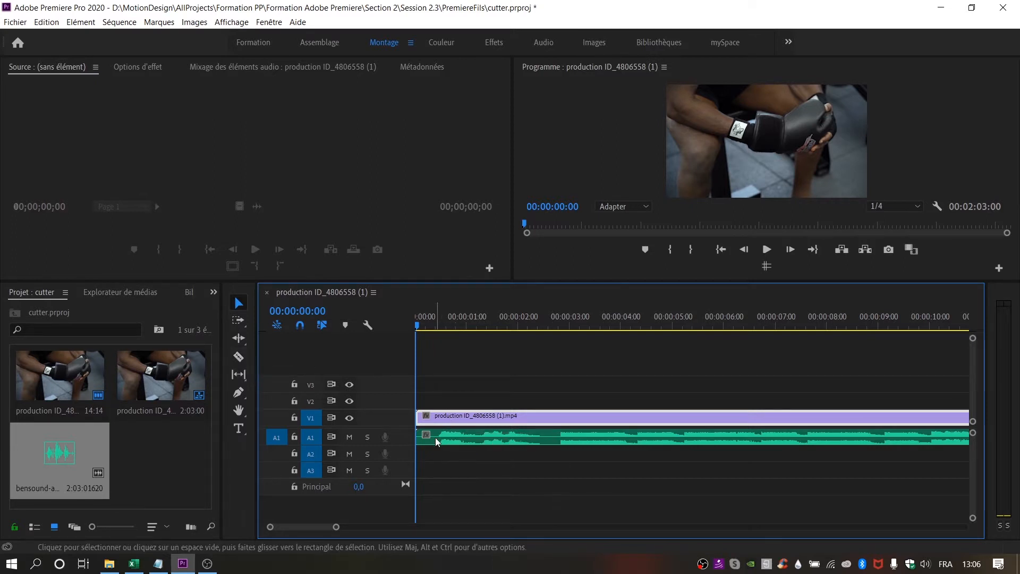
- Enlarge the Video 1 and Audio 1 tracks so they show the clip thumbnail and the music waveform
double_click(400, 417)
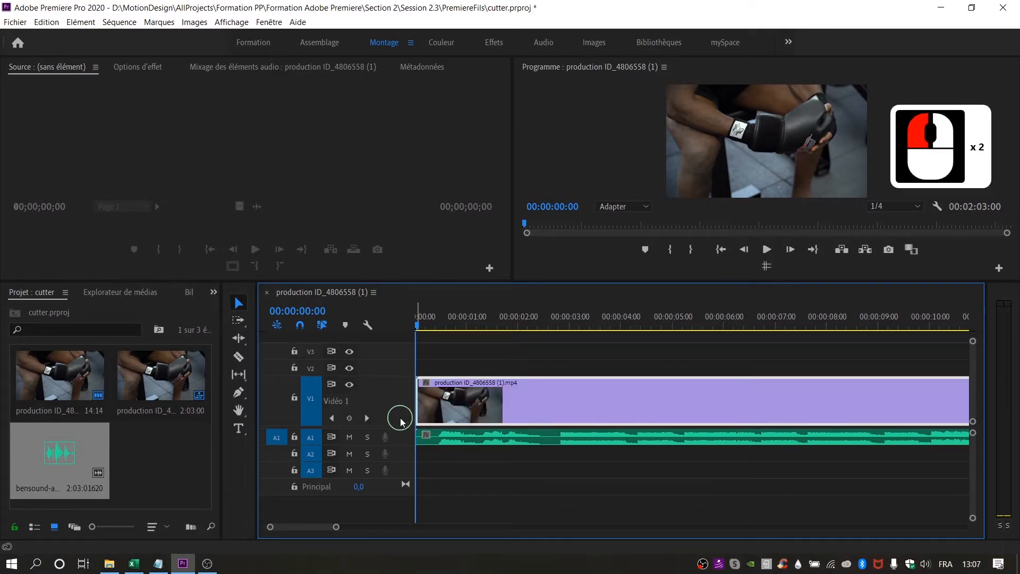
double_click(403, 439)
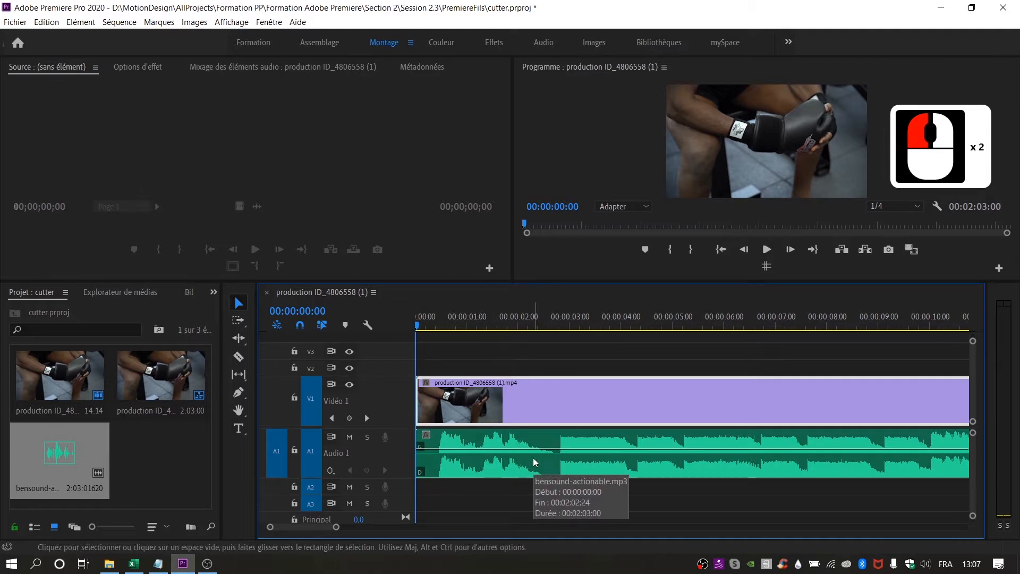
left_click_drag(420, 328, 452, 324)
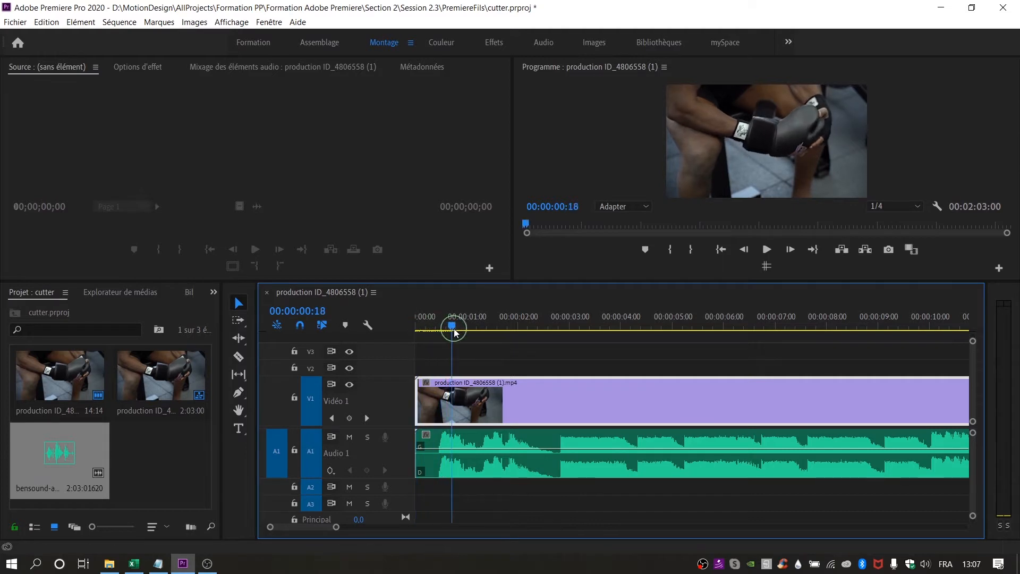
- Activate the Razor tool and play the sequence from the start to listen to the music's intro
left_click(243, 361)
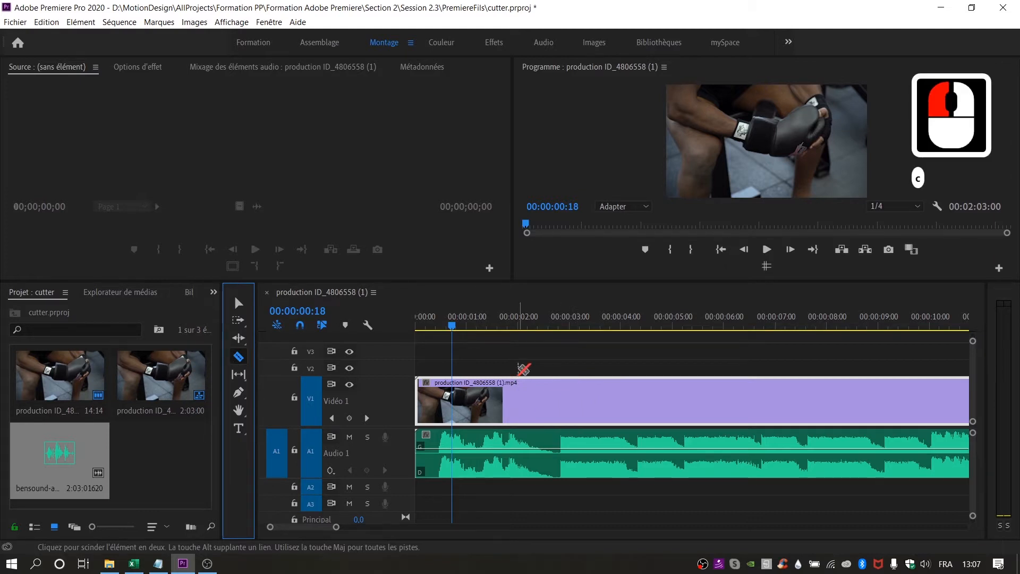
key("c")
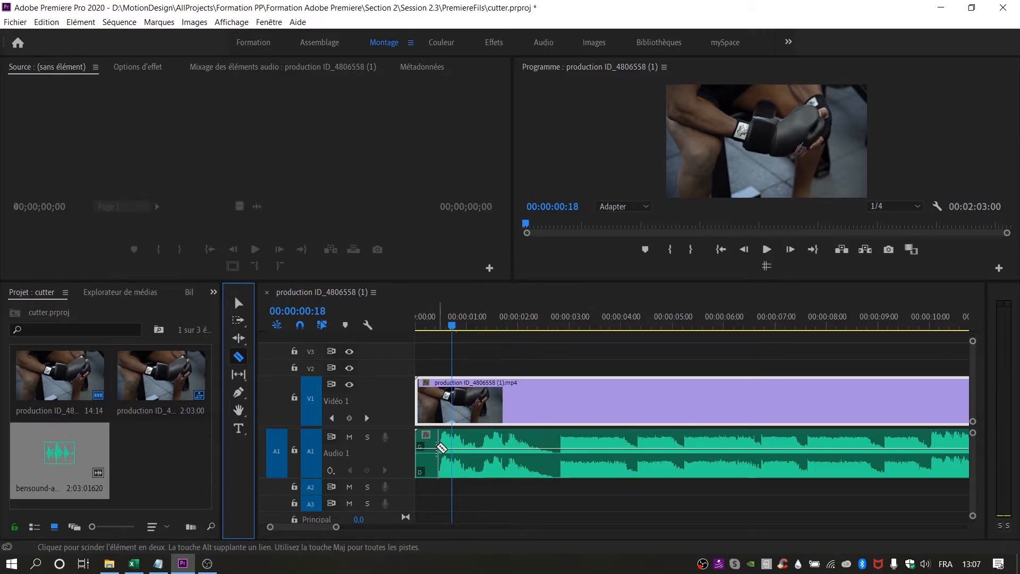
left_click_drag(453, 325, 400, 326)
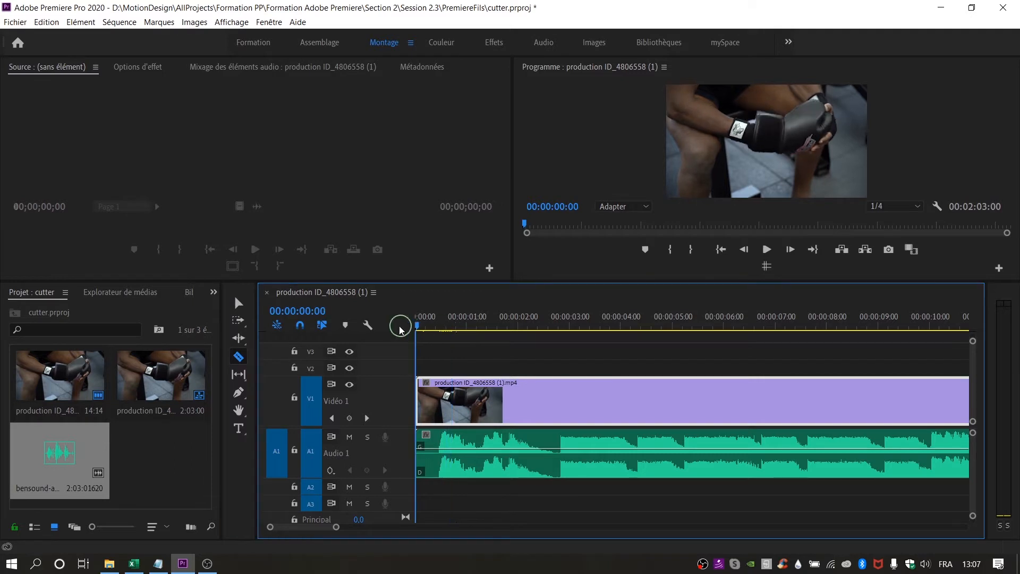
key("space")
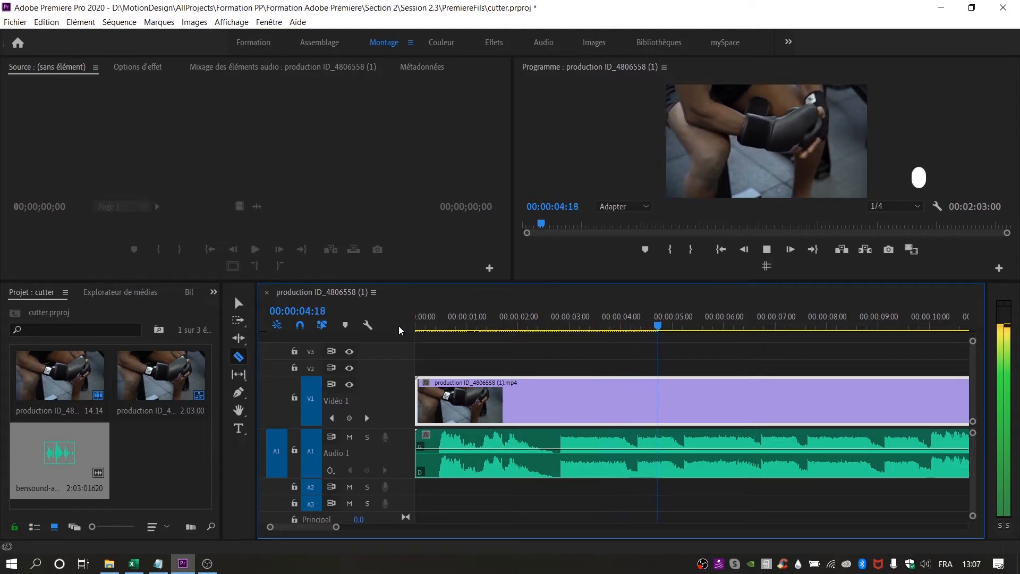
key("space")
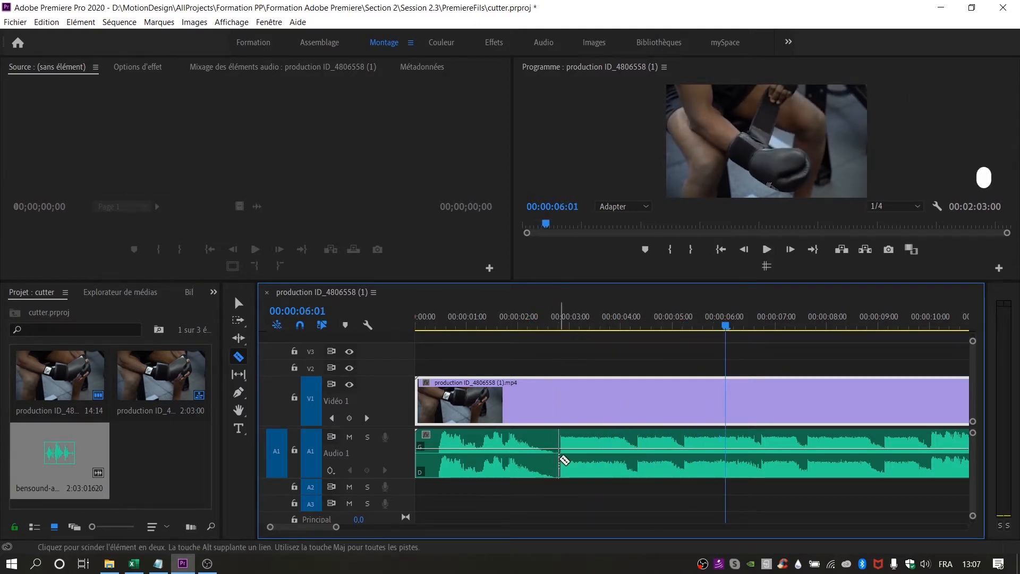
- Cut the music clip on Audio 1 just before the beat begins, at about 00:00:02:20
left_click(560, 462, "alt")
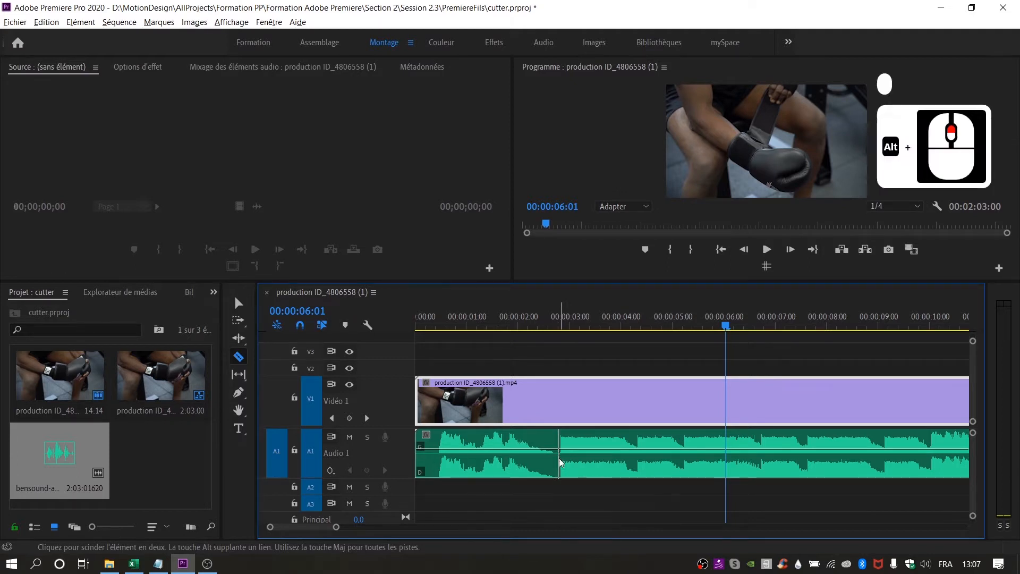
scroll(560, 461, "up", 15, "alt")
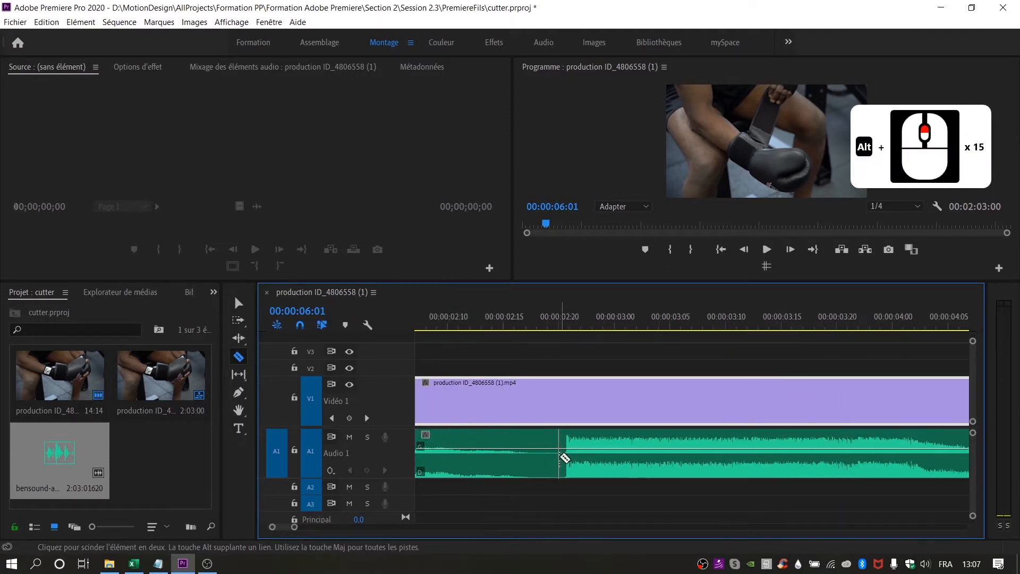
left_click(560, 461)
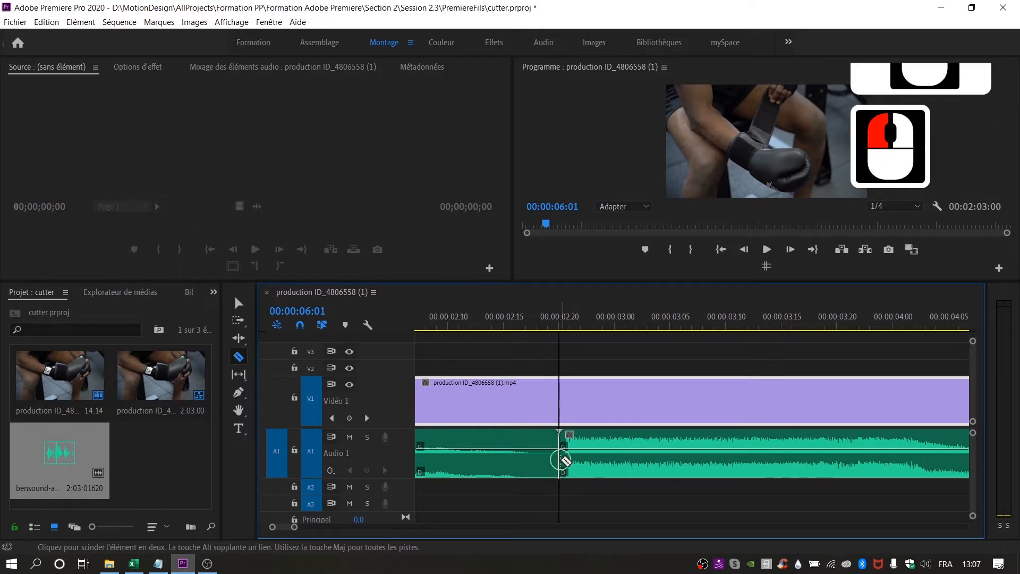
scroll(522, 420, "down", 14, "alt")
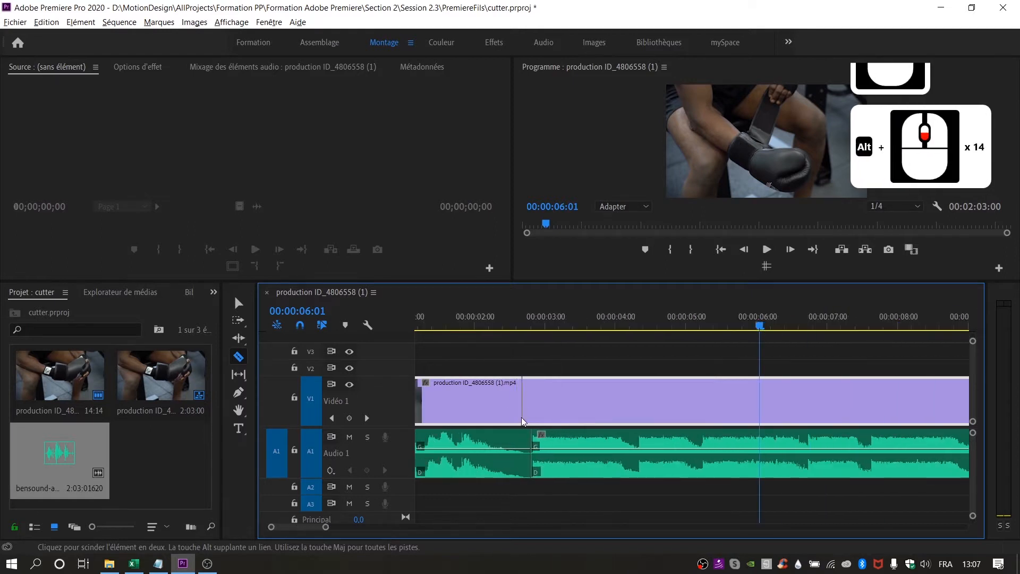
scroll(522, 421, "down", 3, "alt")
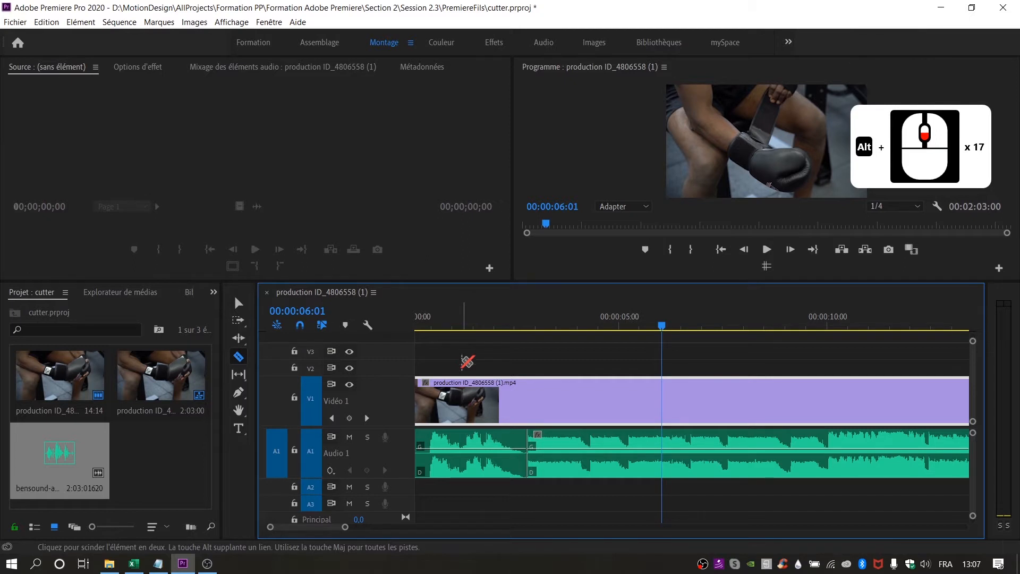
- Delete the music's intro piece, move the remaining music to the start of the sequence and play it back
key("v")
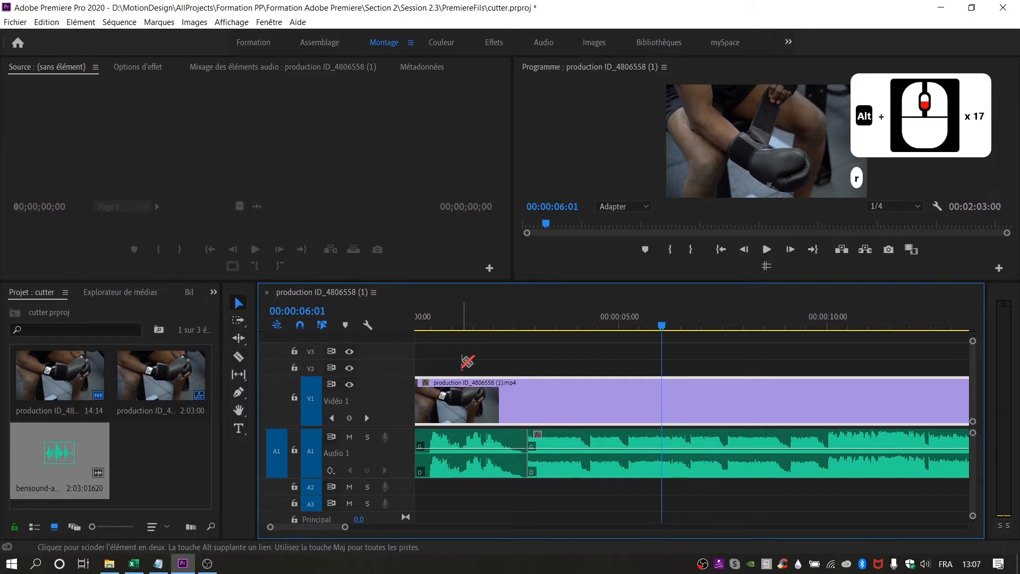
left_click(467, 473)
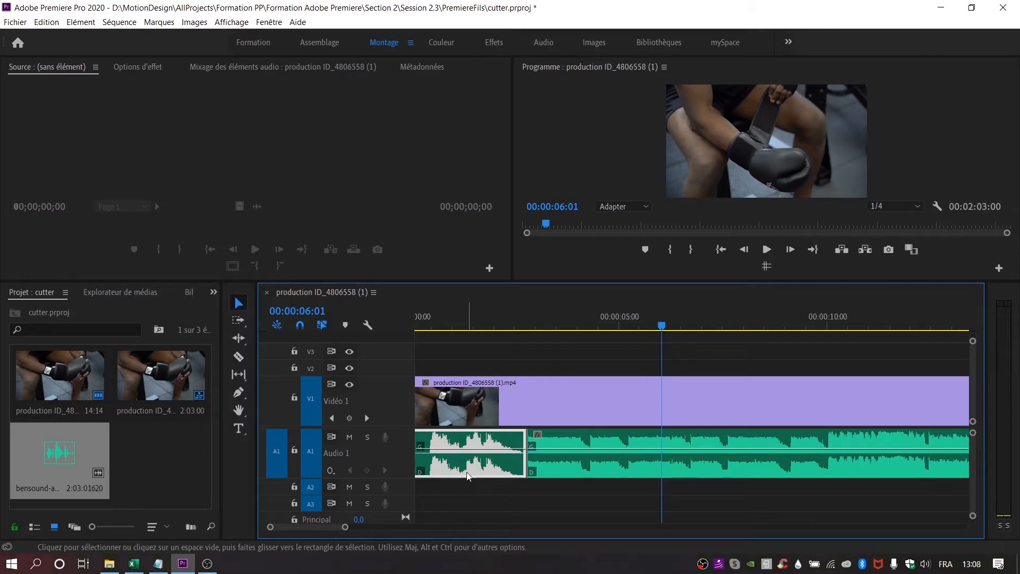
key("Delete")
left_click_drag(622, 442, 517, 444)
key("Home")
key("space")
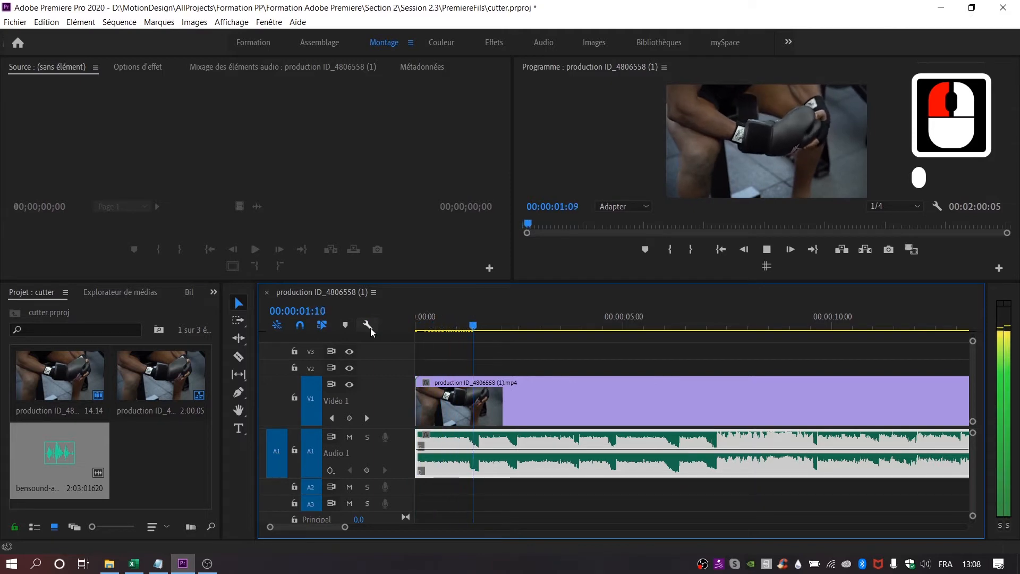
left_click(510, 327)
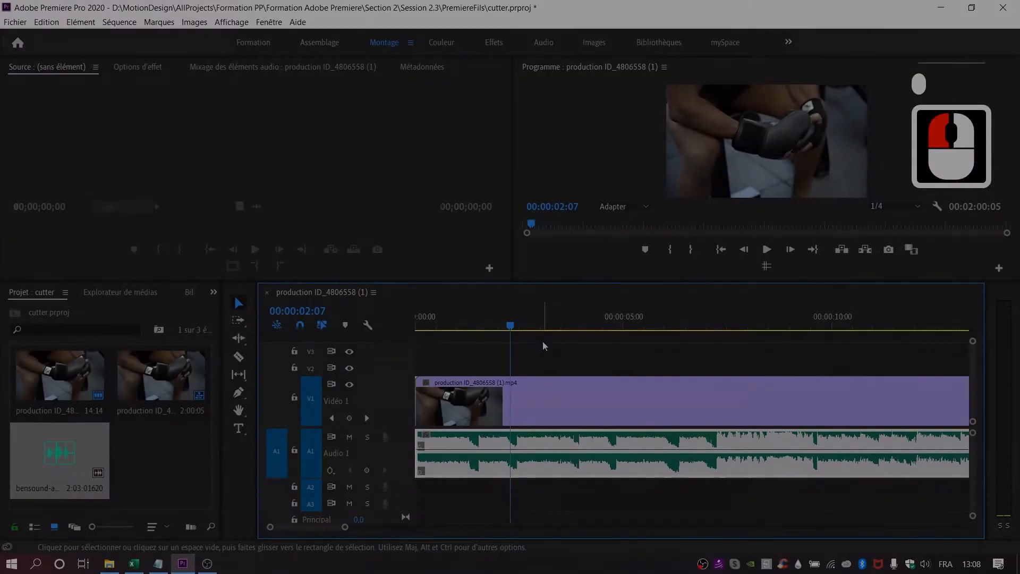
left_click(542, 326)
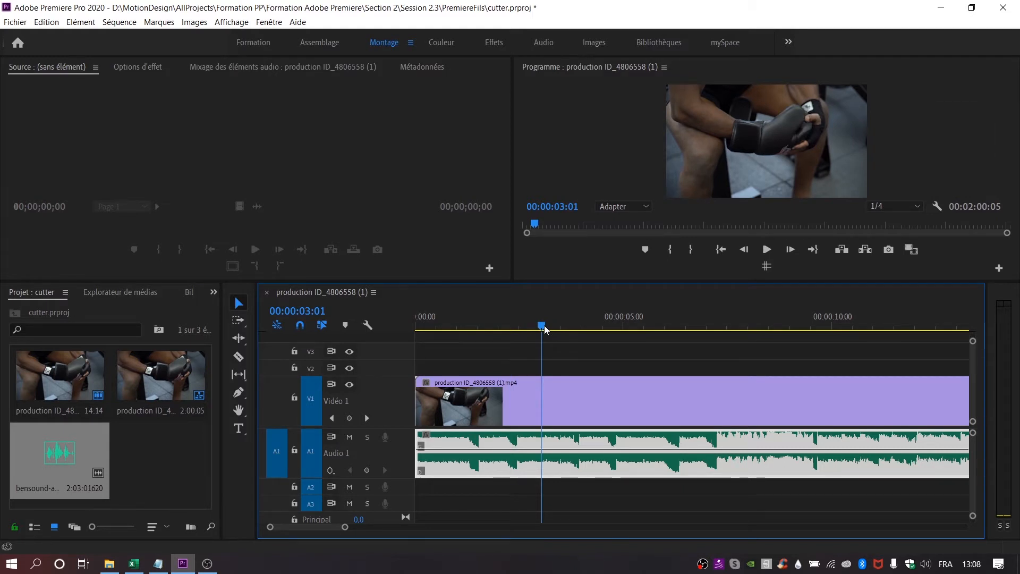
- Undo the move, the deletion and the cut made on the music clip
left_click(545, 330)
key("ctrl+z")
key("ctrl+z")
key("ctrl+z")
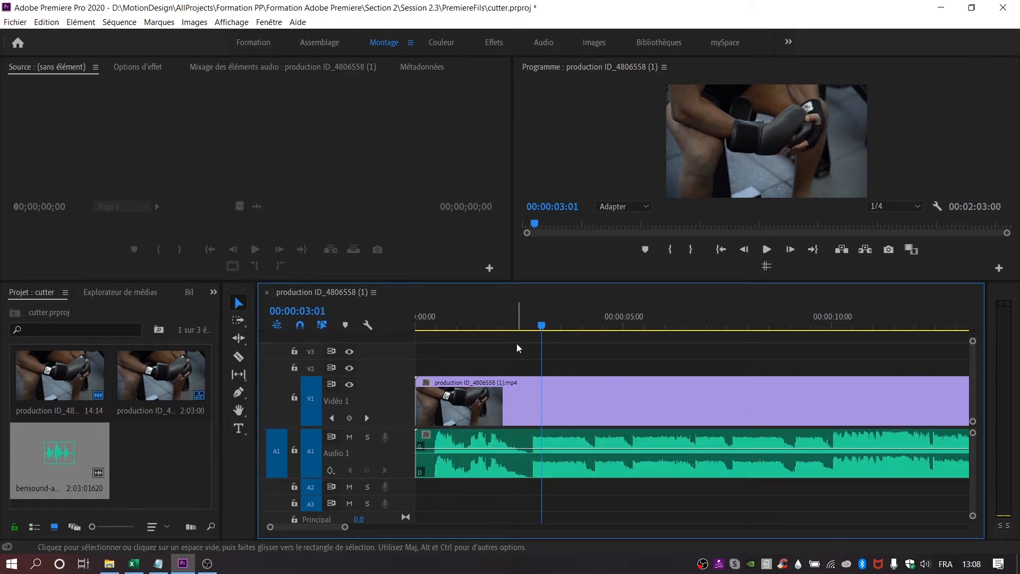
- Cut the restored music clip on Audio 1 where the beat begins, at about 00:00:02:19, and return to the Selection tool
key("c")
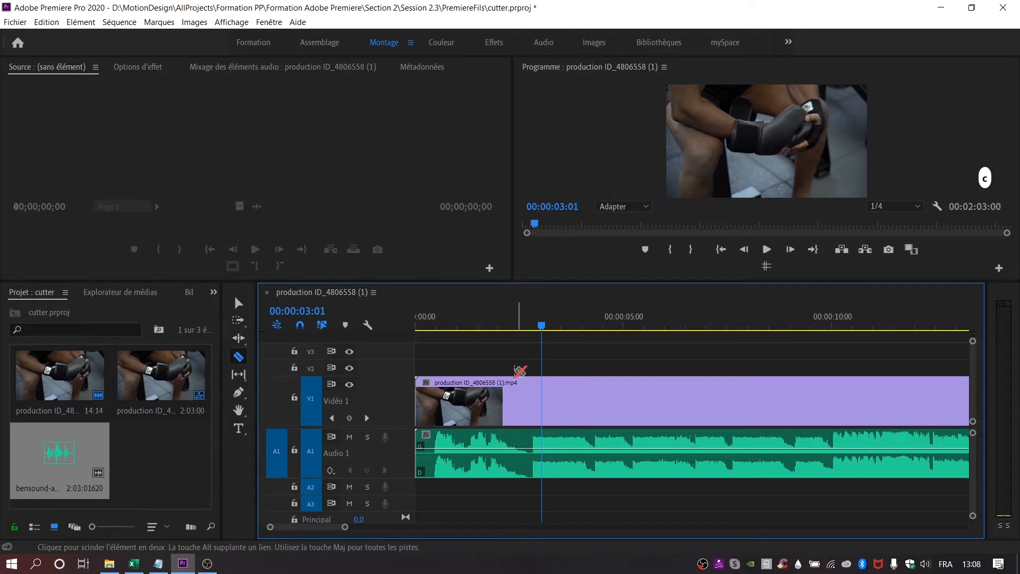
left_click(531, 462)
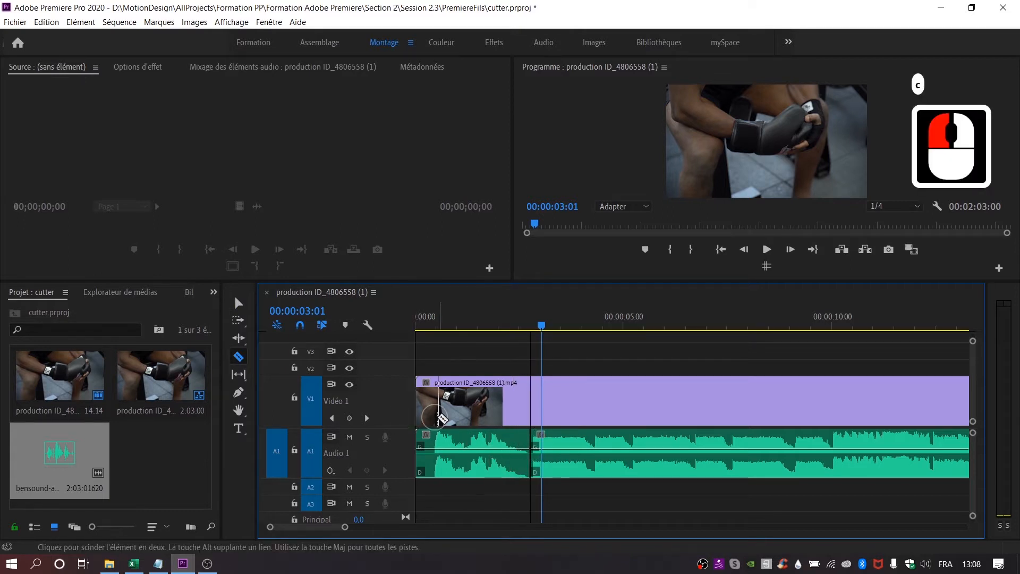
key("r")
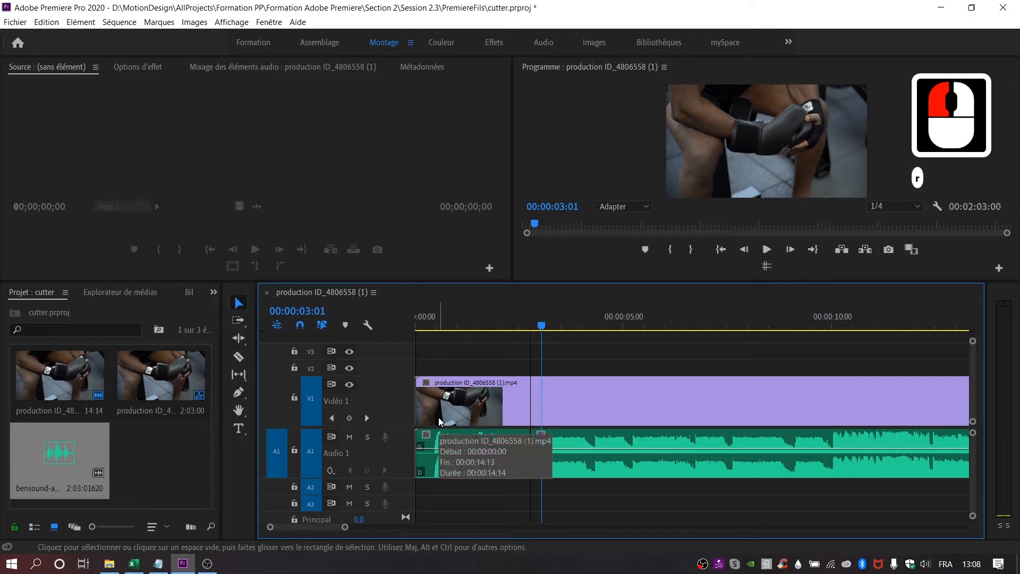
- Ripple-delete the music's intro piece so no gap remains, and play the sequence from the start
left_click(475, 471)
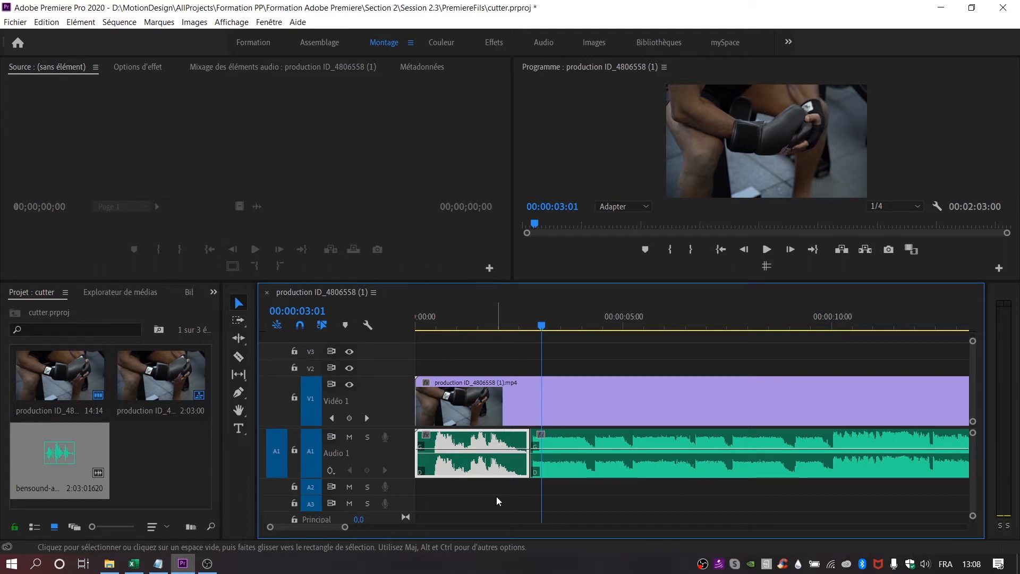
key("alt+BackSpace")
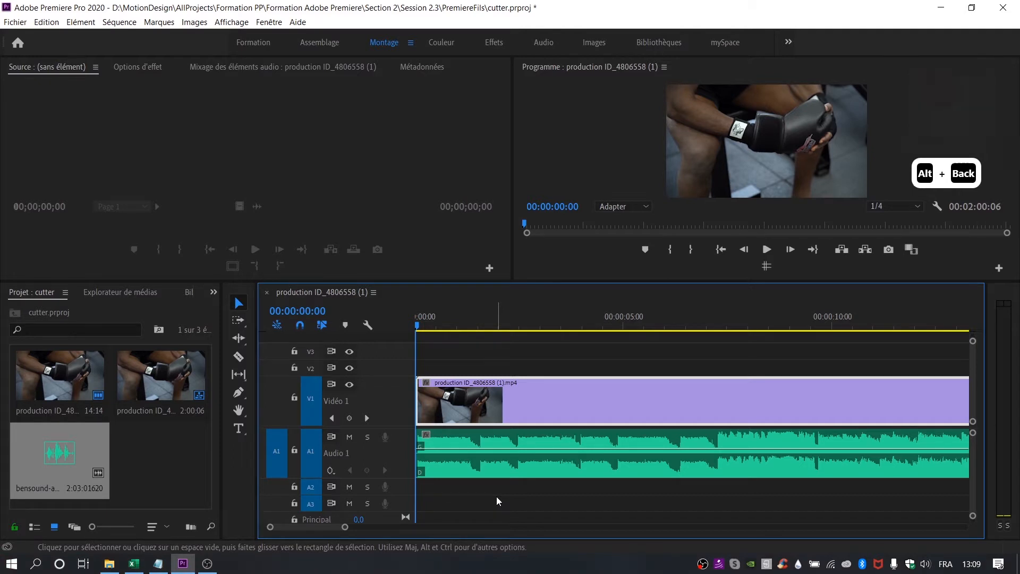
key("space")
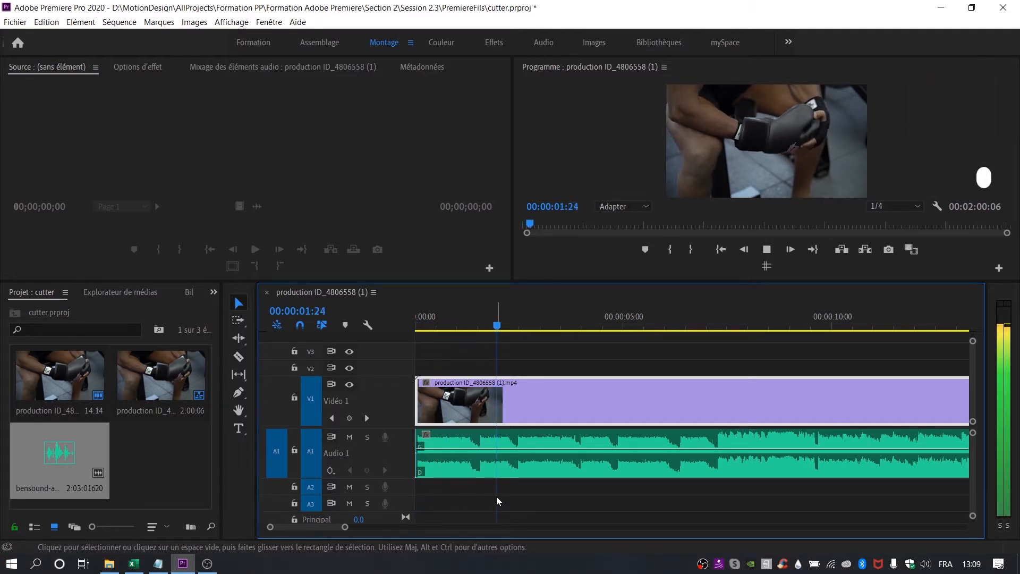
key("space")
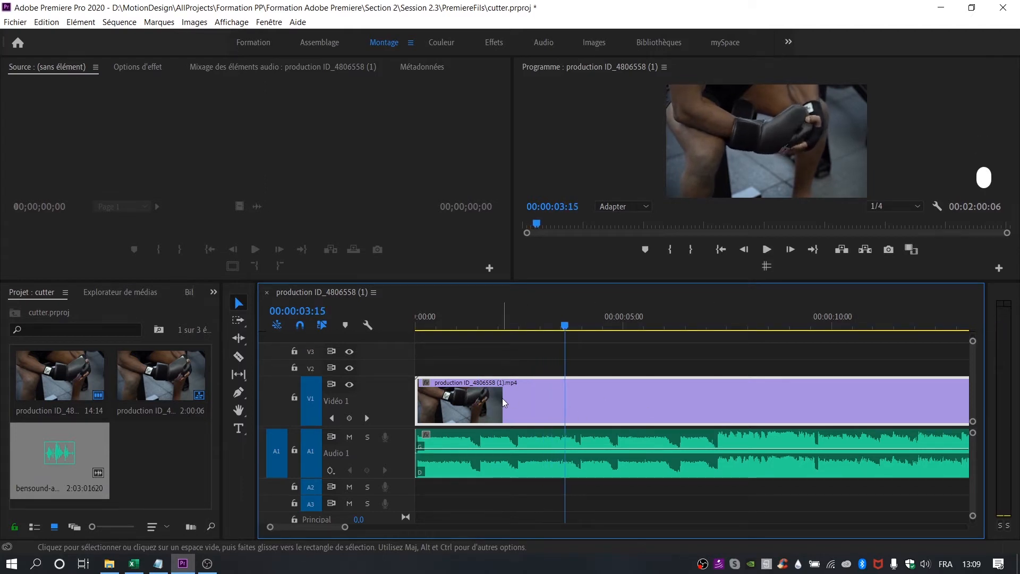
- Cut the Video 1 clip into four segments at 00:00:03:15, 00:00:07:15 and about 00:00:10:18
left_click(238, 357)
left_click(579, 393)
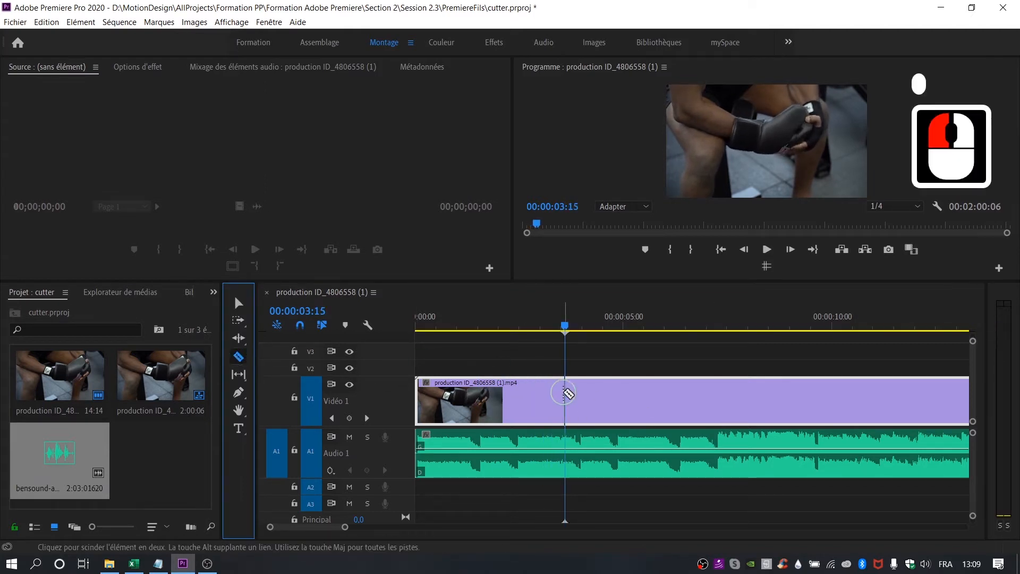
left_click(732, 393)
left_click(863, 394)
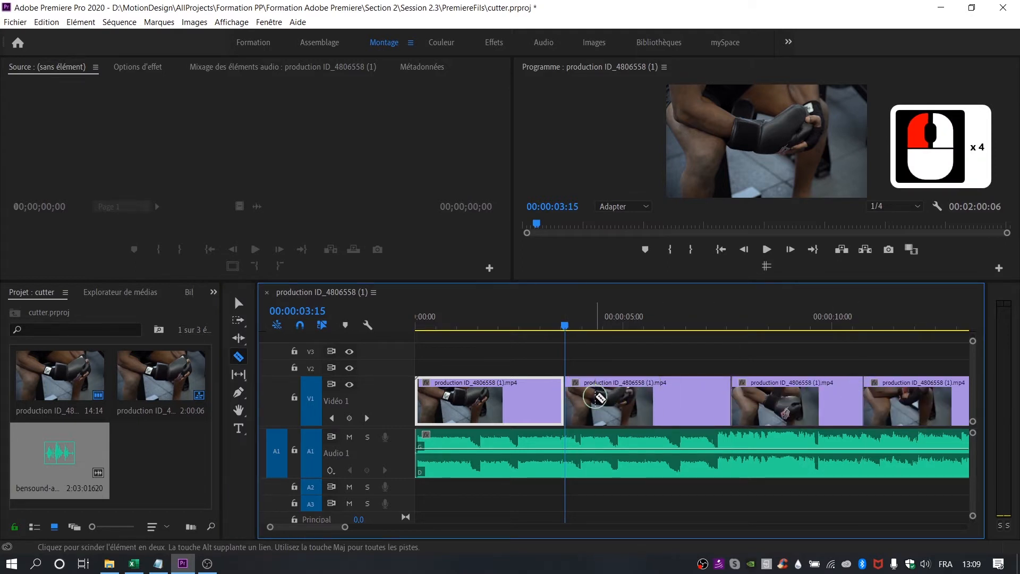
- Ripple-delete the second video segment, from 00:00:03:15 to 00:00:07:14, closing the gap it leaves
left_click(239, 303)
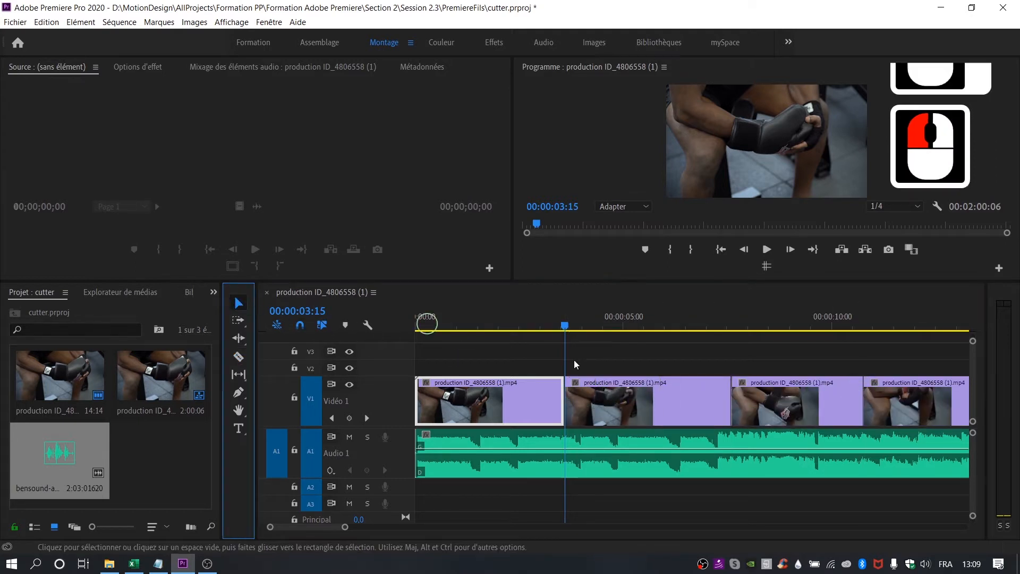
left_click(672, 414)
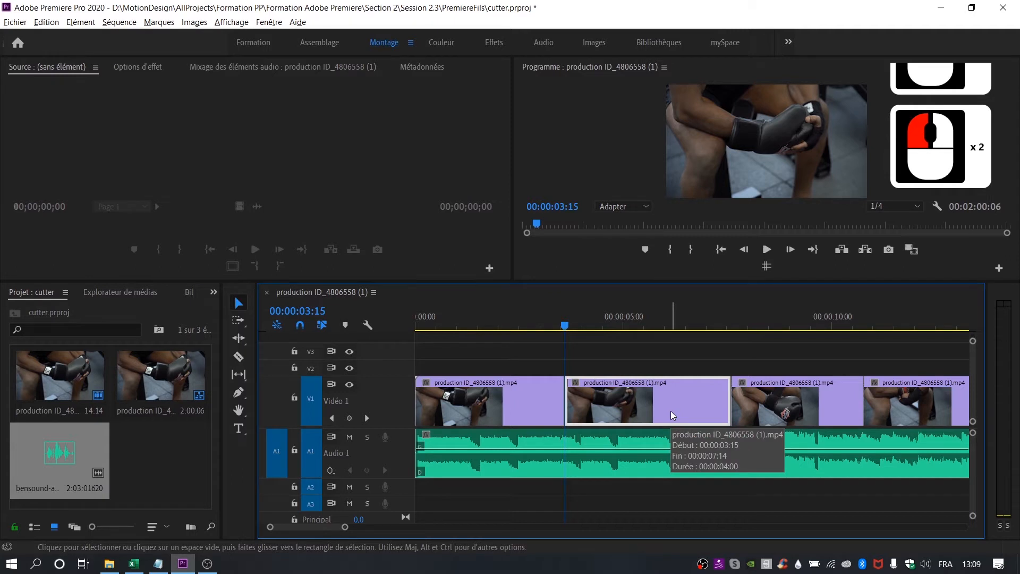
key("alt+BackSpace")
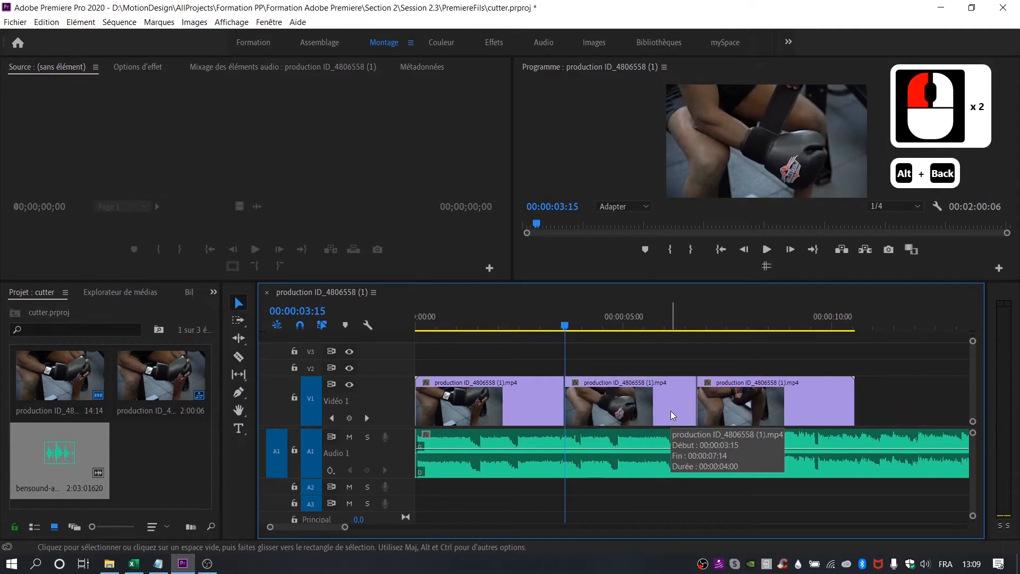
- Remove the middle one of the three remaining video segments with the Supprimer et raccorder command
left_click(624, 396)
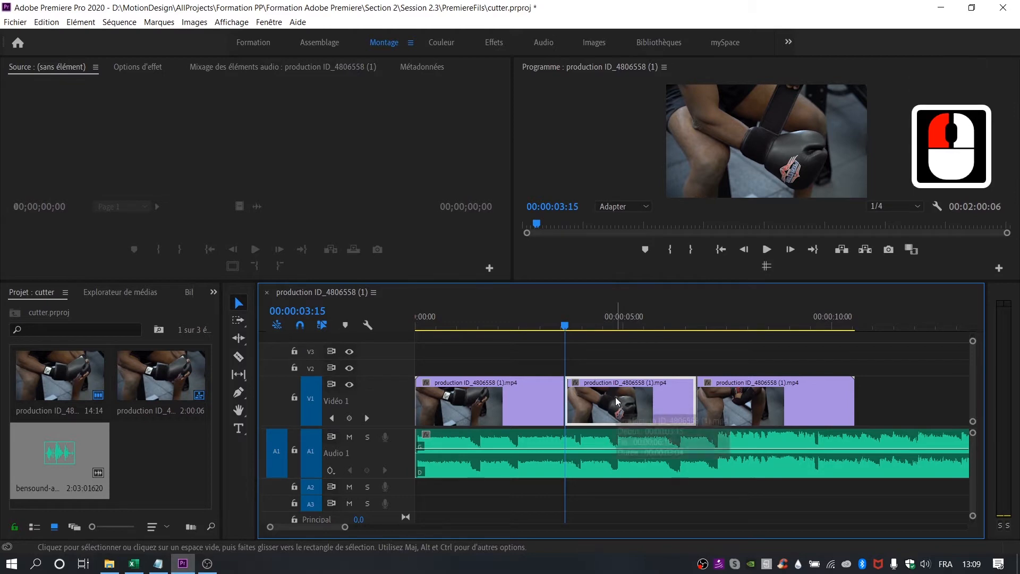
right_click(617, 401)
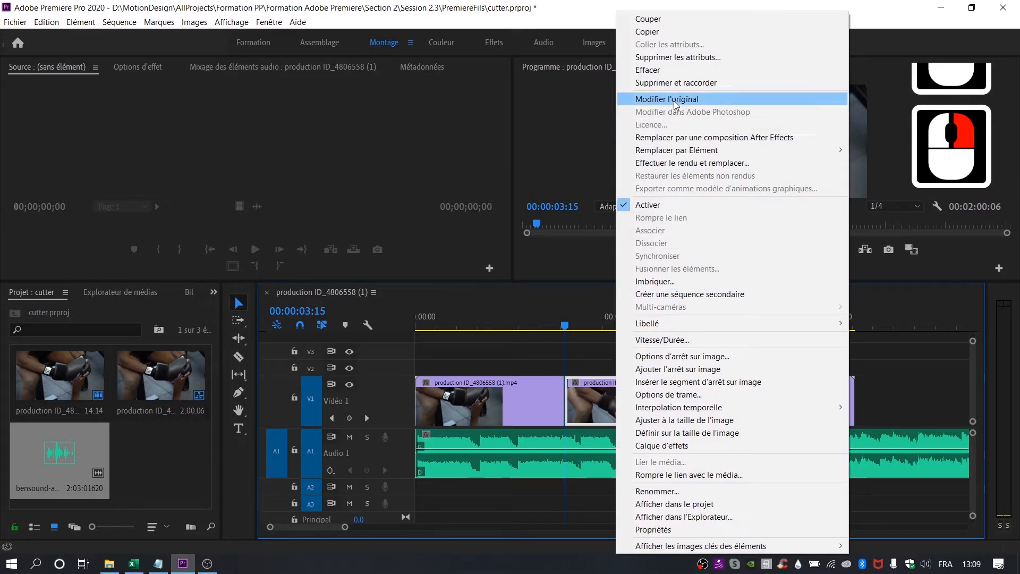
left_click(677, 83)
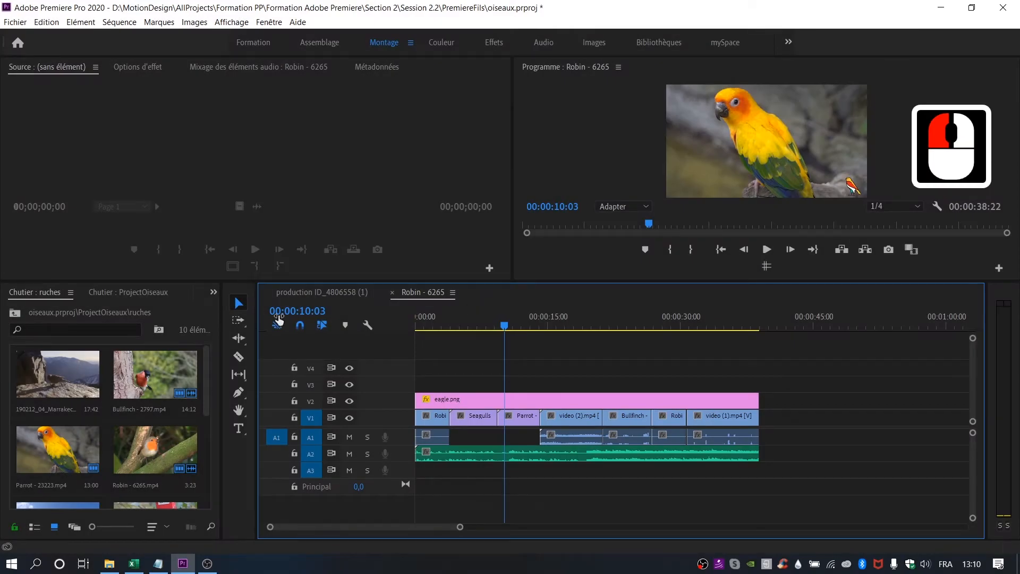
- Park the playhead at 00:00:07:13 and lock the V2 and A2 tracks
left_click(240, 322)
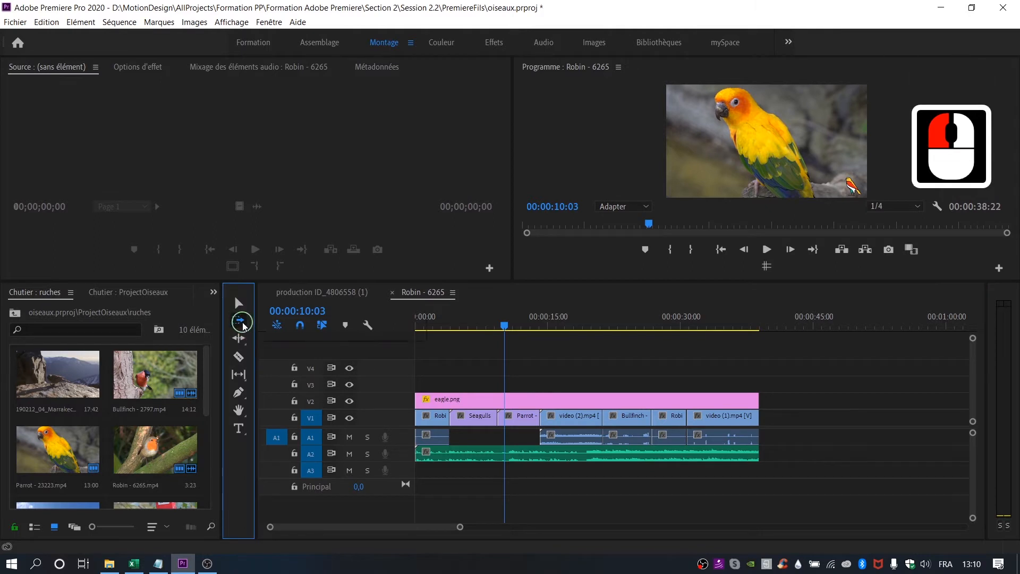
left_click(240, 322)
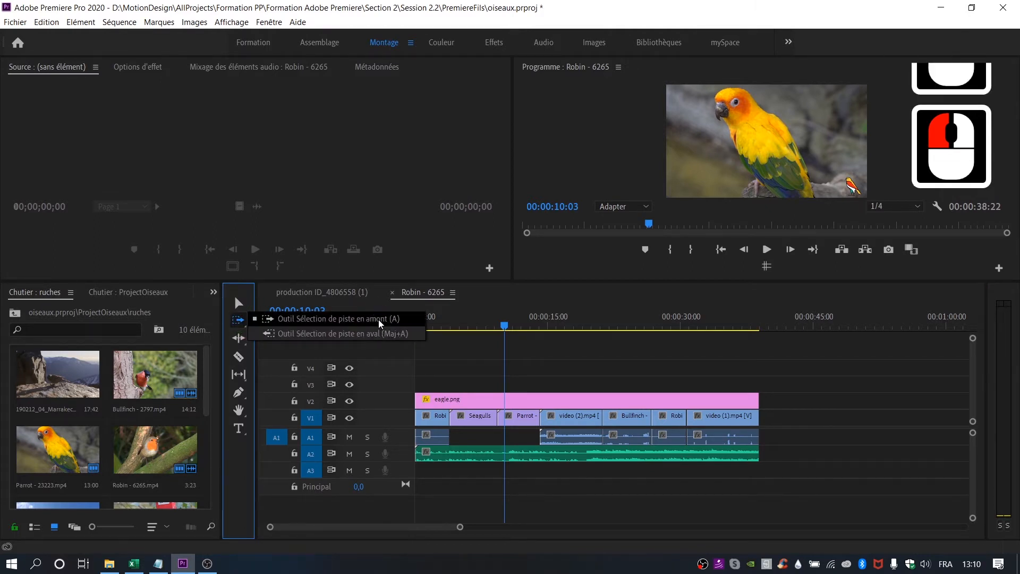
left_click(482, 323)
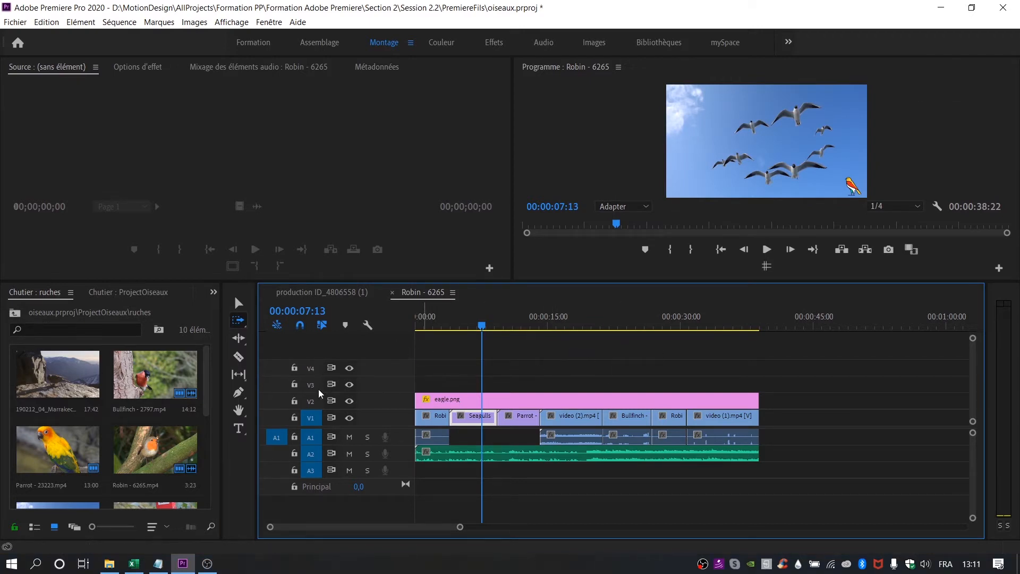
left_click(296, 402)
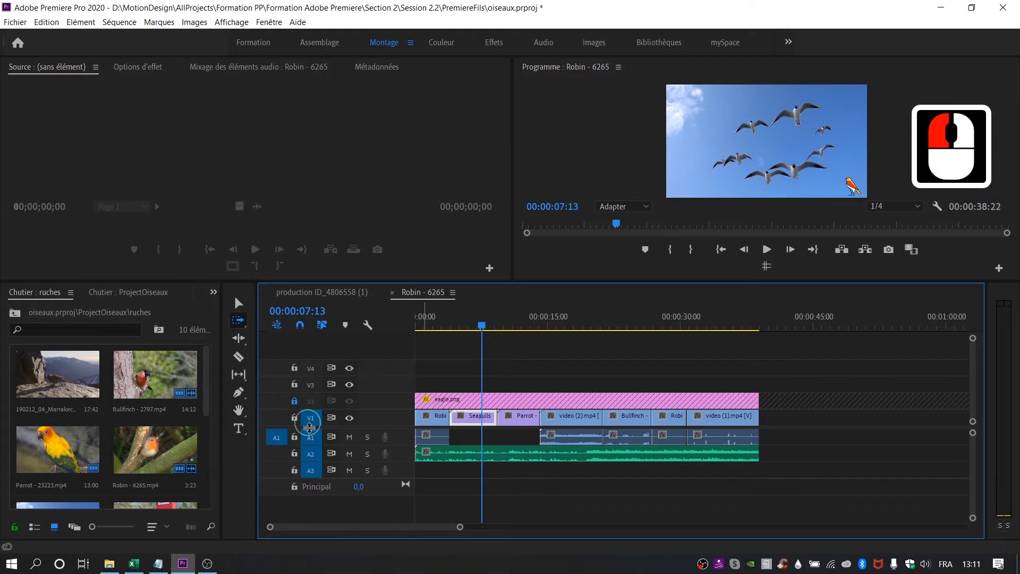
left_click(294, 454)
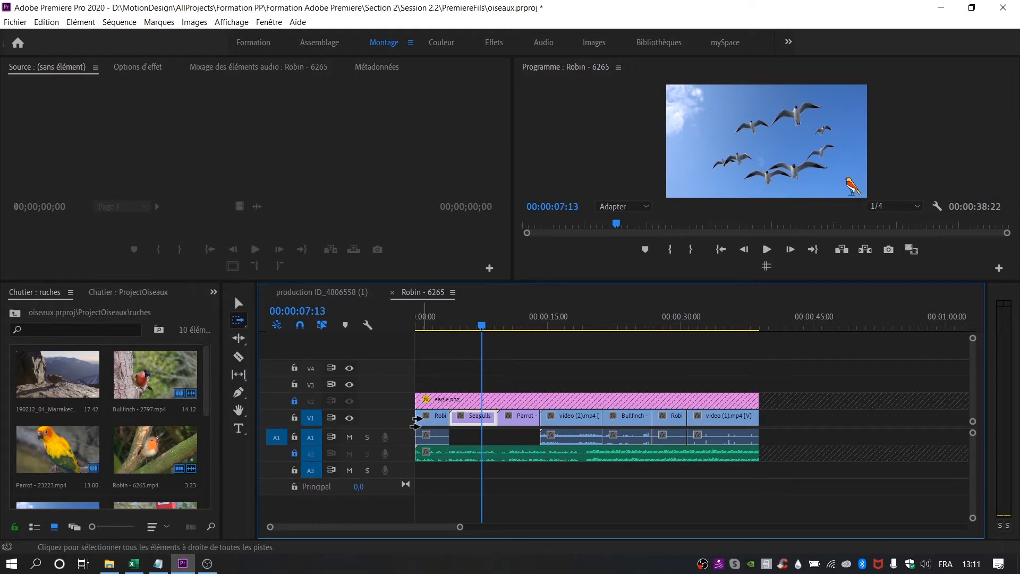
- Select video (2).mp4 and every following clip on the unlocked tracks with the Sélection de piste en amont tool
left_click(238, 305)
left_click(508, 464)
scroll(439, 430, "up", 4)
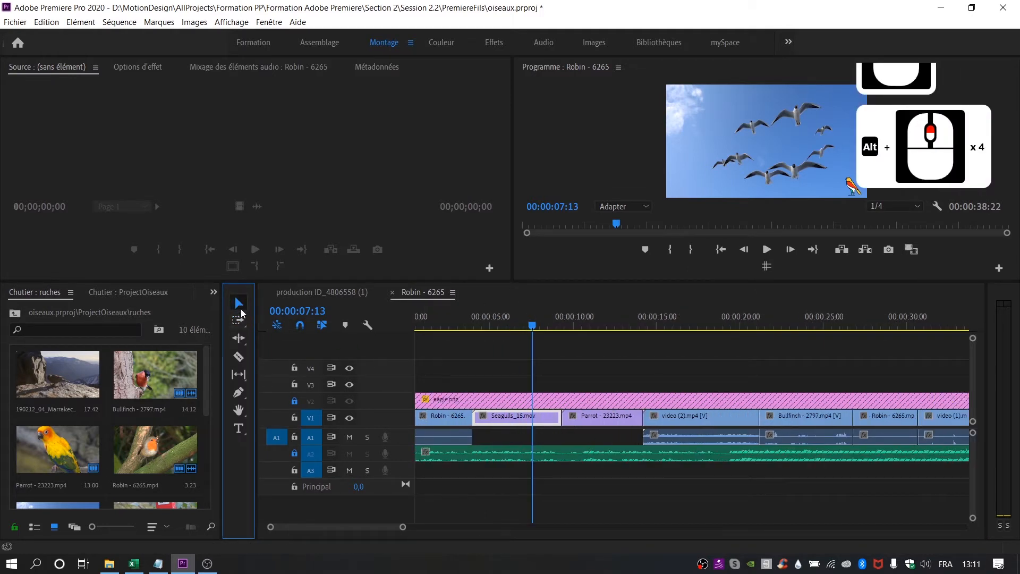
left_click_drag(239, 319, 335, 326)
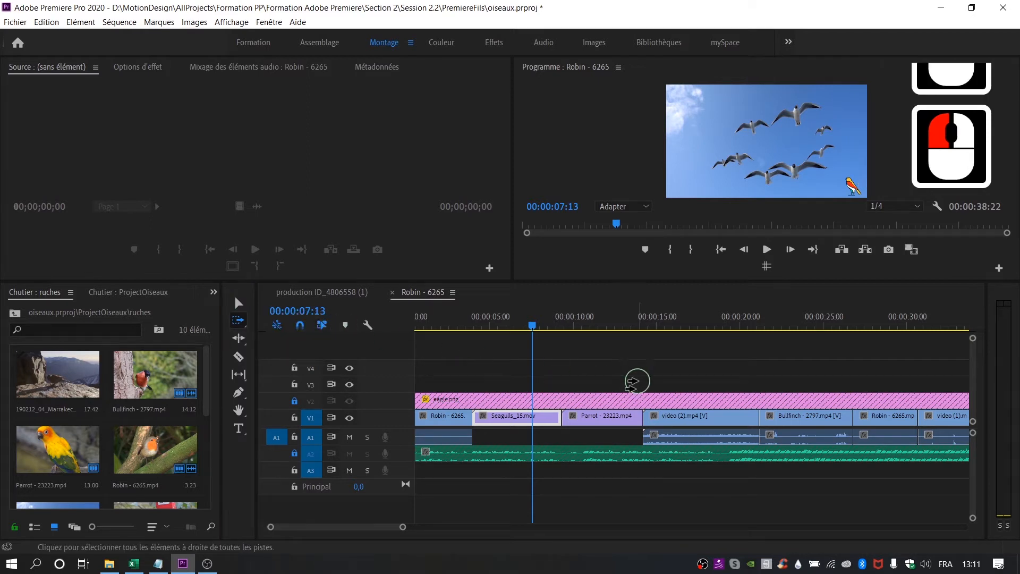
left_click(705, 419)
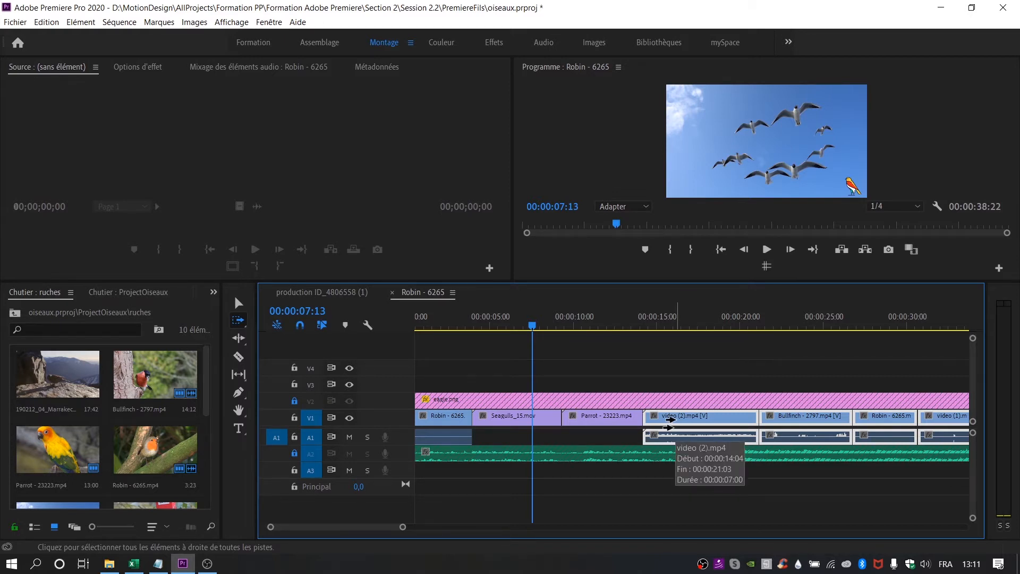
- Select video (2).mp4 and all clips preceding it on the unlocked tracks with the Sélection de piste en aval tool
scroll(670, 420, "down", 3, "alt")
left_click_drag(239, 319, 305, 335)
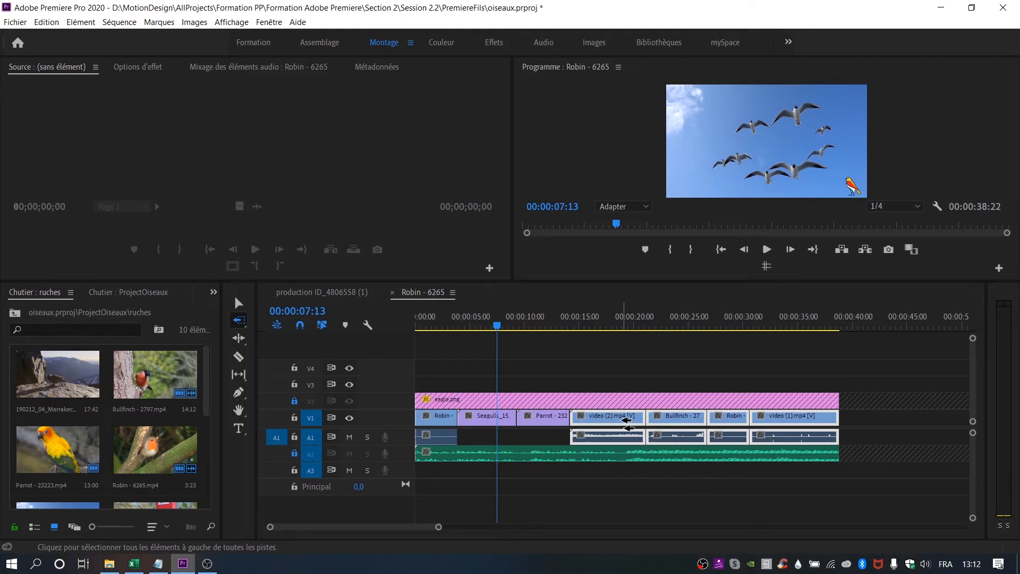
left_click(626, 420)
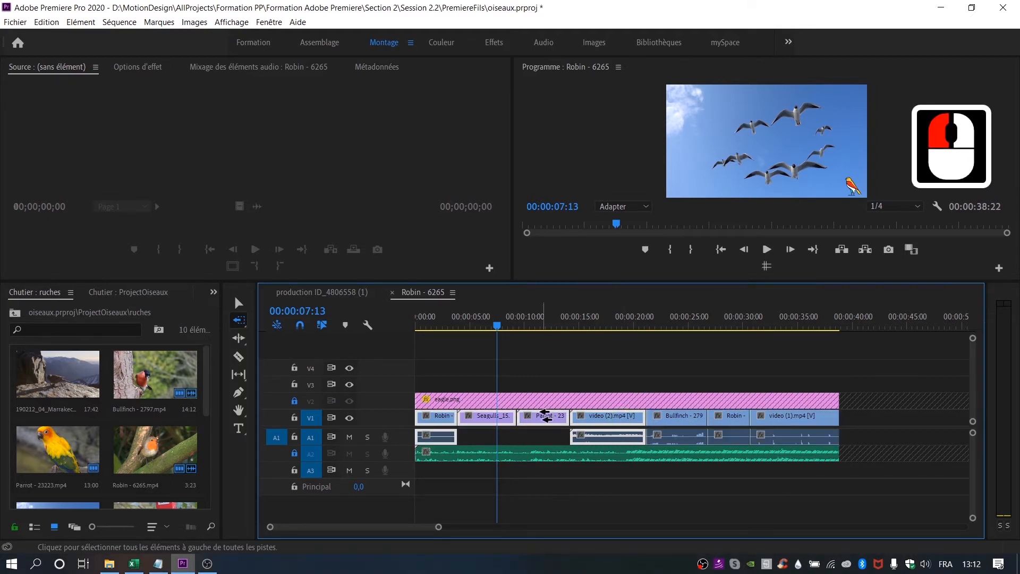
- Return to the forward track selection tool and reselect everything from video (2).mp4 to the end of the unlocked tracks
key("a")
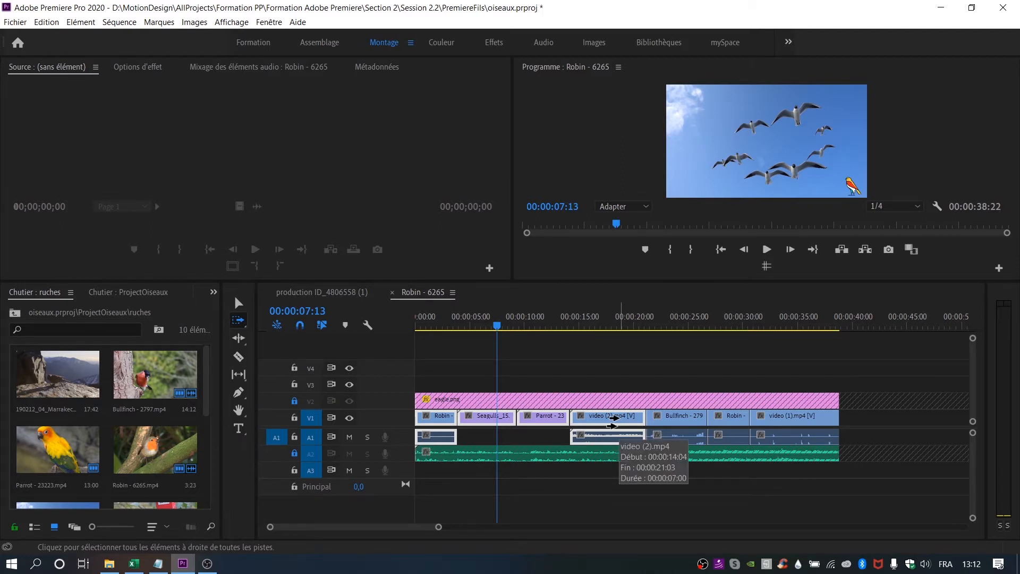
left_click(614, 418)
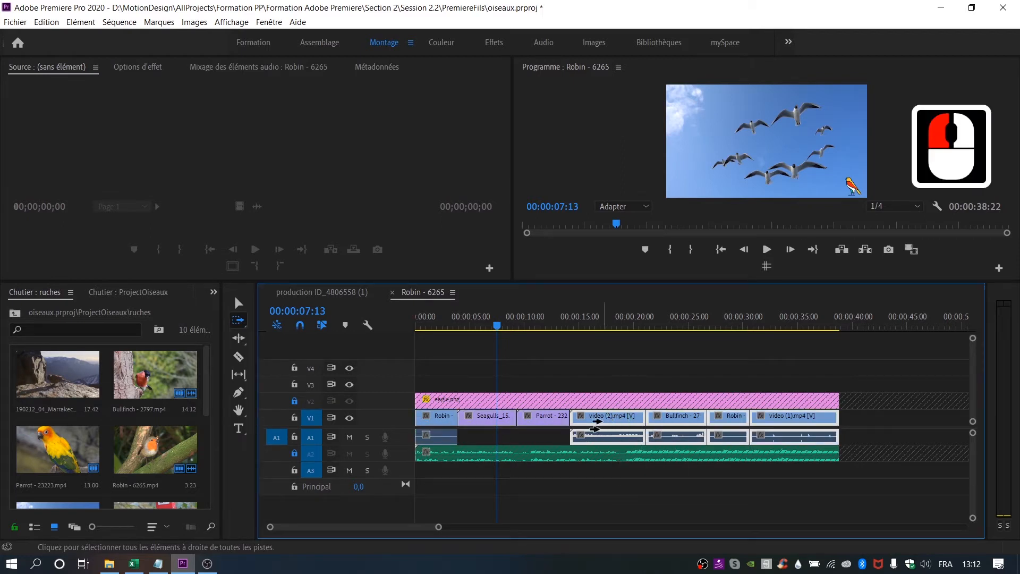
left_click_drag(612, 431, 629, 418)
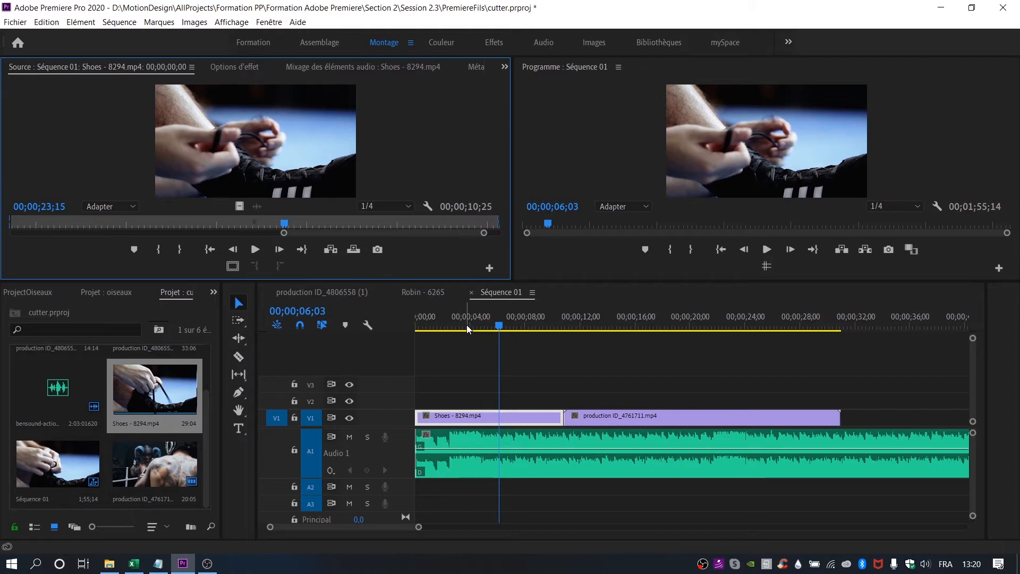
- Play the opening of Séquence 01 and examine the Audio 1 waveform for the point where the music kicks in
left_click_drag(467, 323, 378, 319)
key("space")
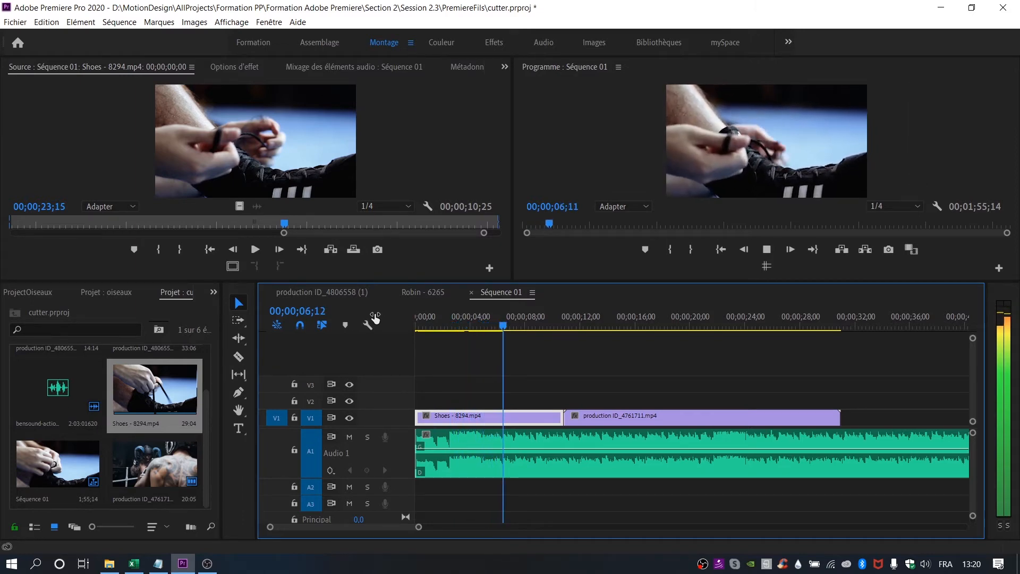
left_click(462, 324)
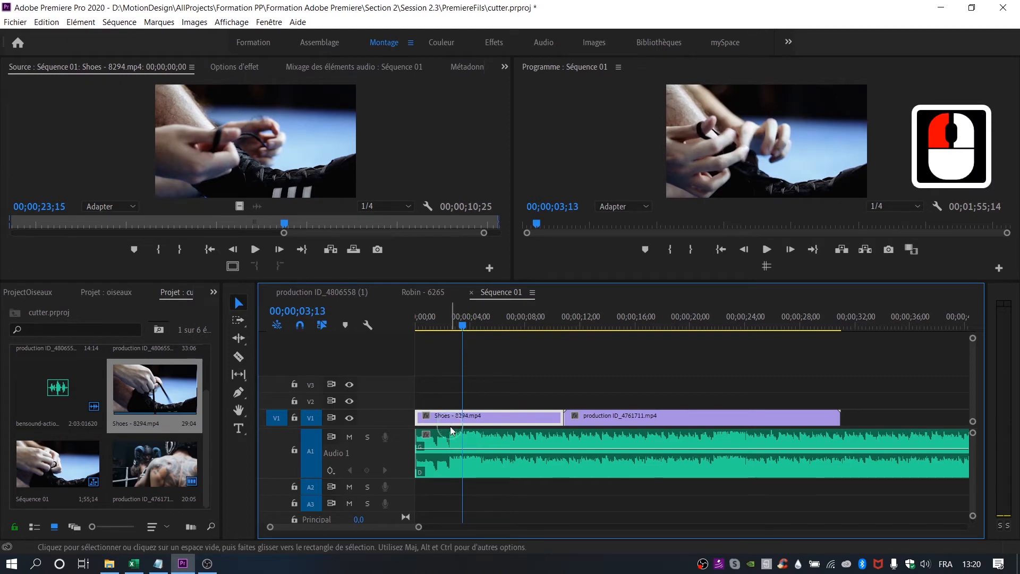
scroll(447, 433, "up", 13)
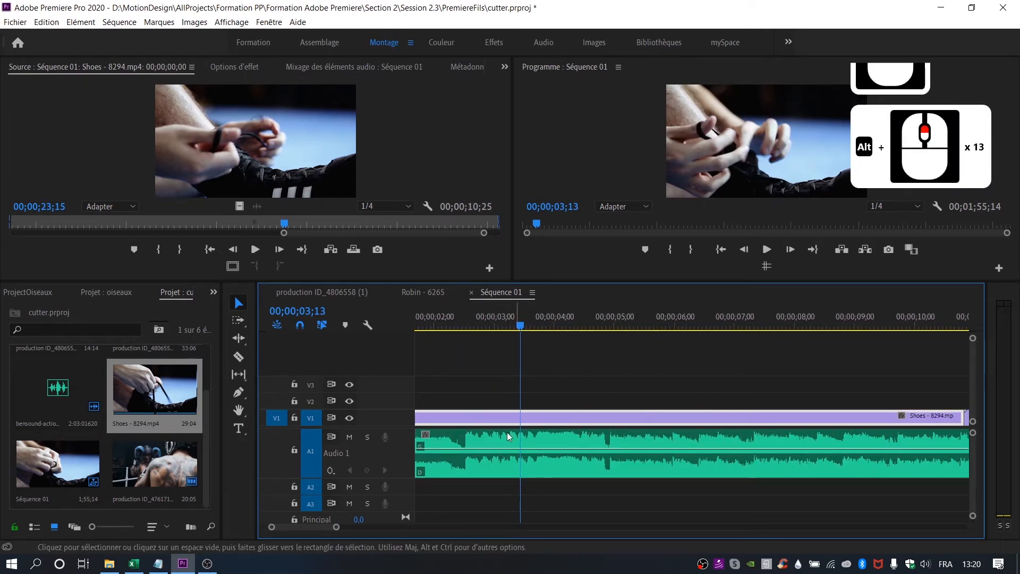
left_click(468, 326)
key("space")
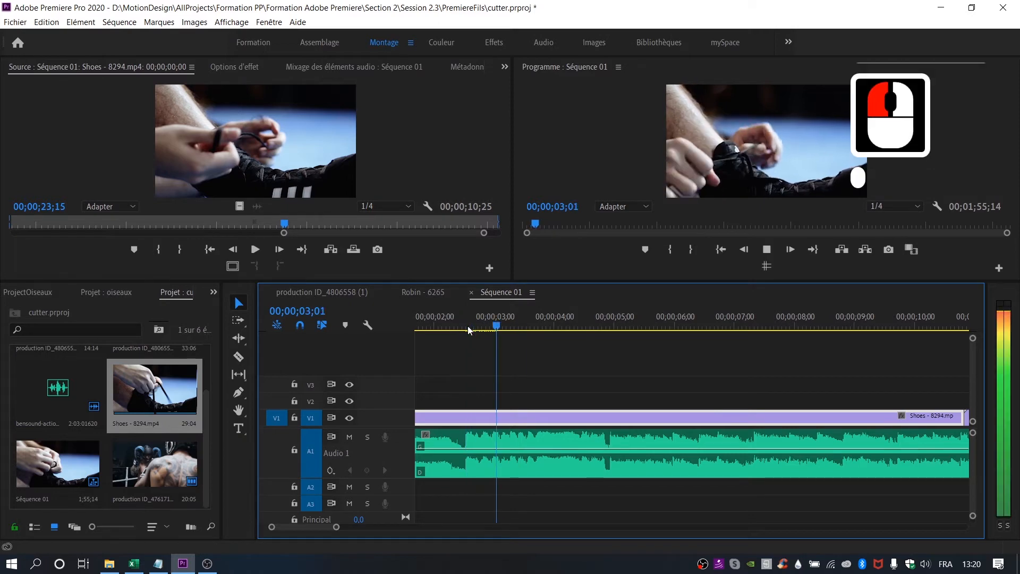
left_click(545, 326)
scroll(410, 362, "up", 10)
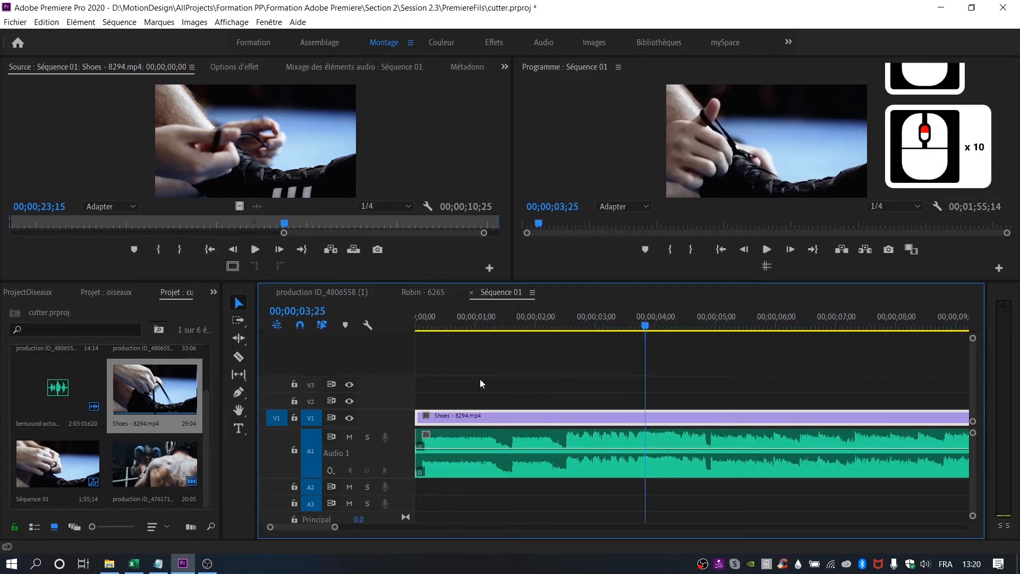
scroll(478, 375, "down", 5)
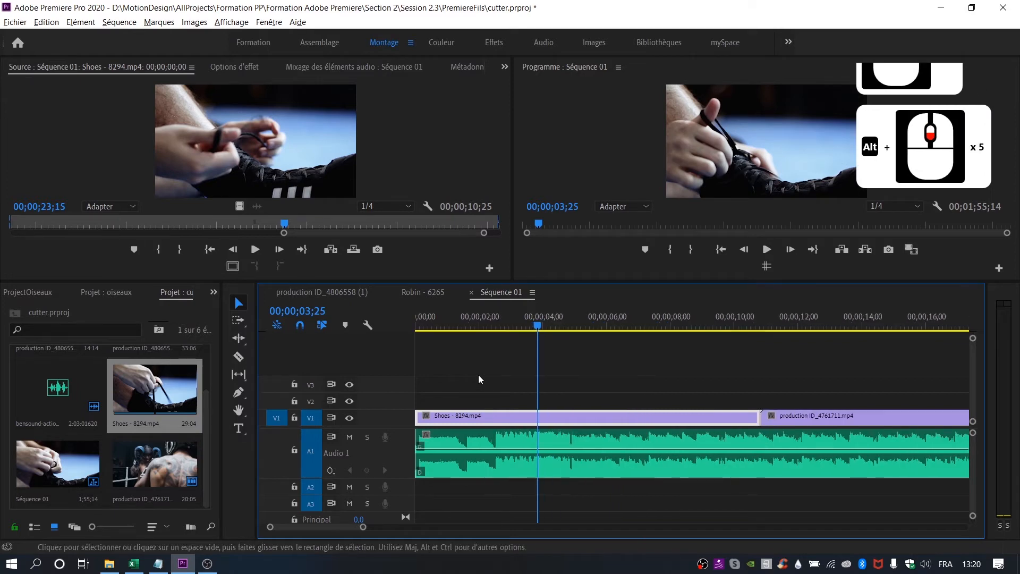
key("alt")
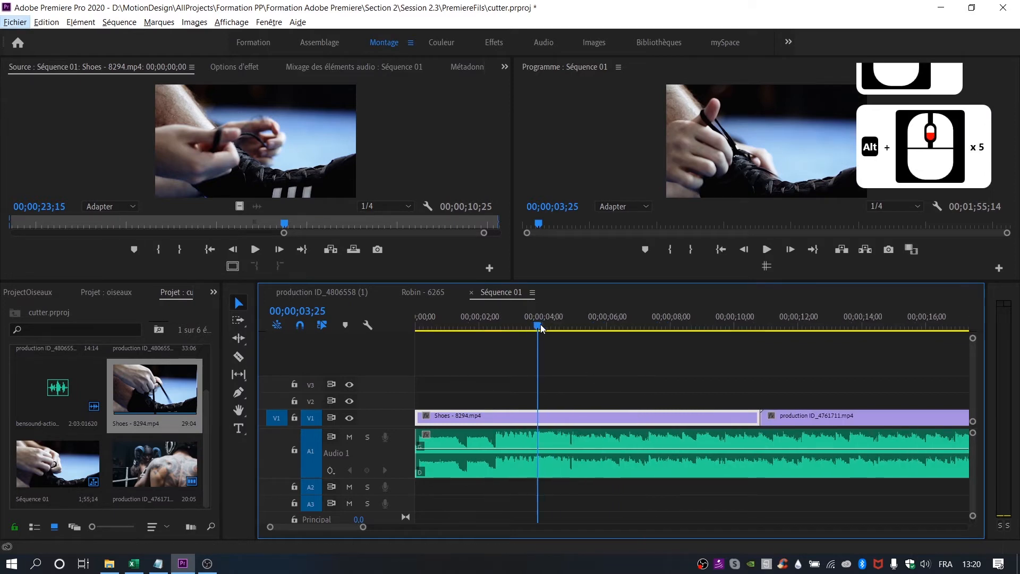
- Cut the Shoes - 8294.mp4 clip on V1 at 00;00;02;15, where the music's first strong beat starts
left_click_drag(542, 327, 496, 333)
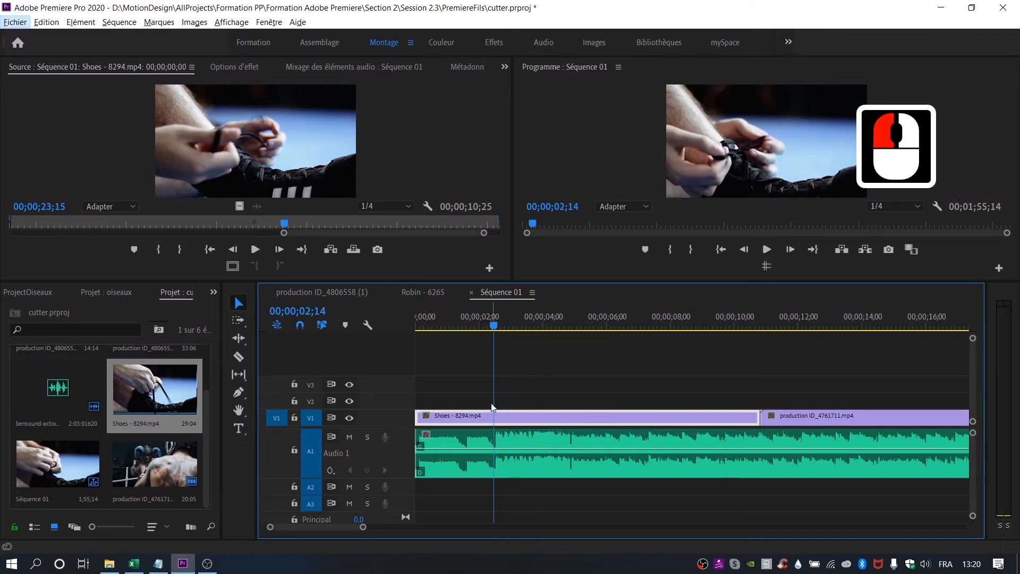
scroll(491, 408, "up", 3, "alt")
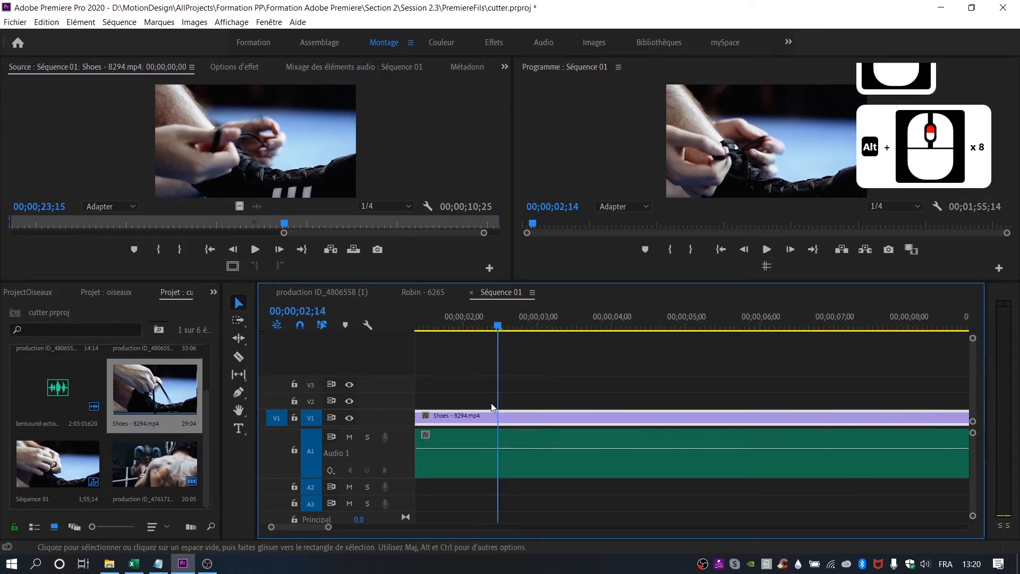
left_click(501, 324)
key("c")
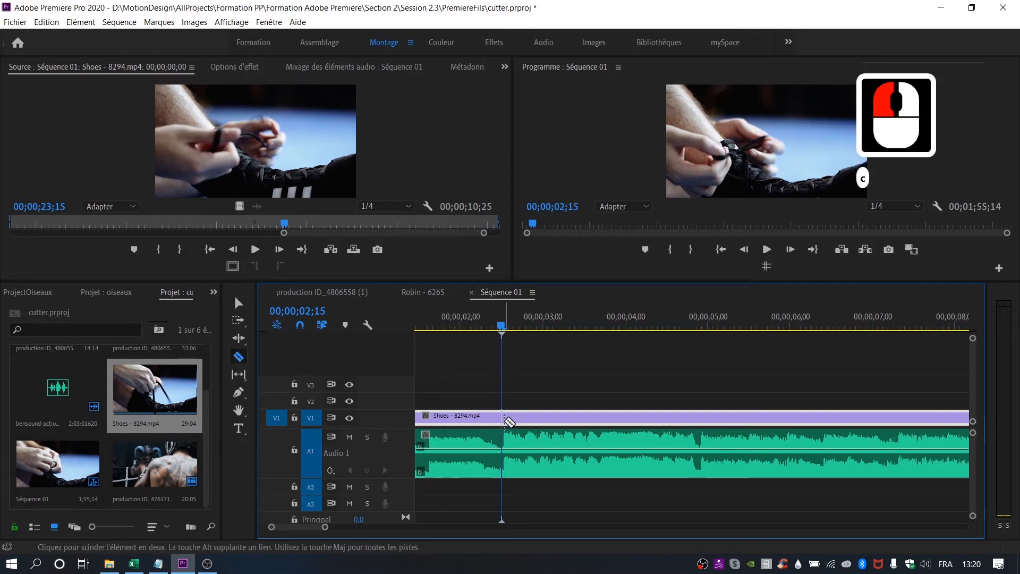
left_click(505, 417)
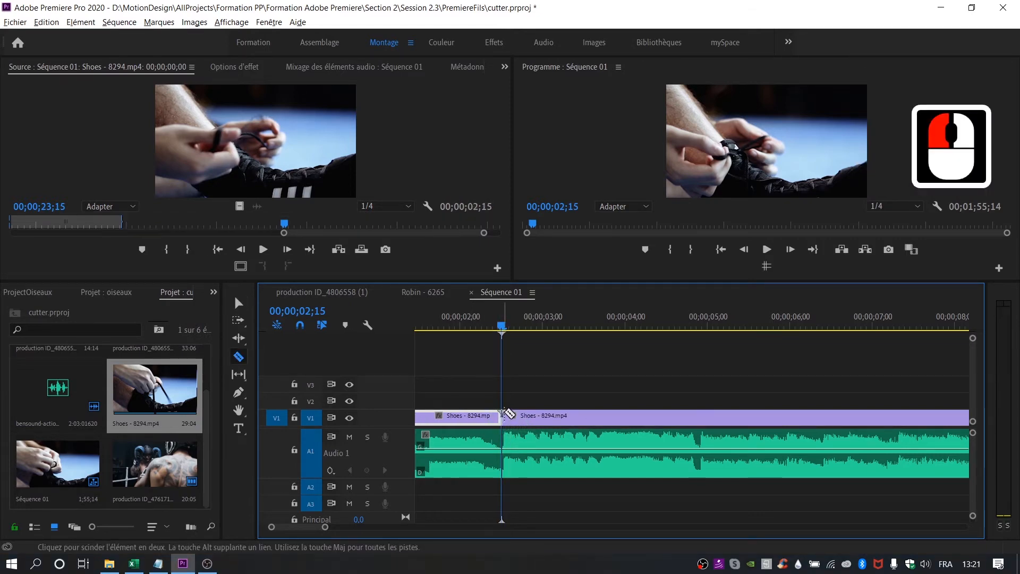
- Cut the Shoes - 8294.mp4 clip again at about 00;00;10;15, just before production ID_4761711.mp4
scroll(509, 414, "down", 7)
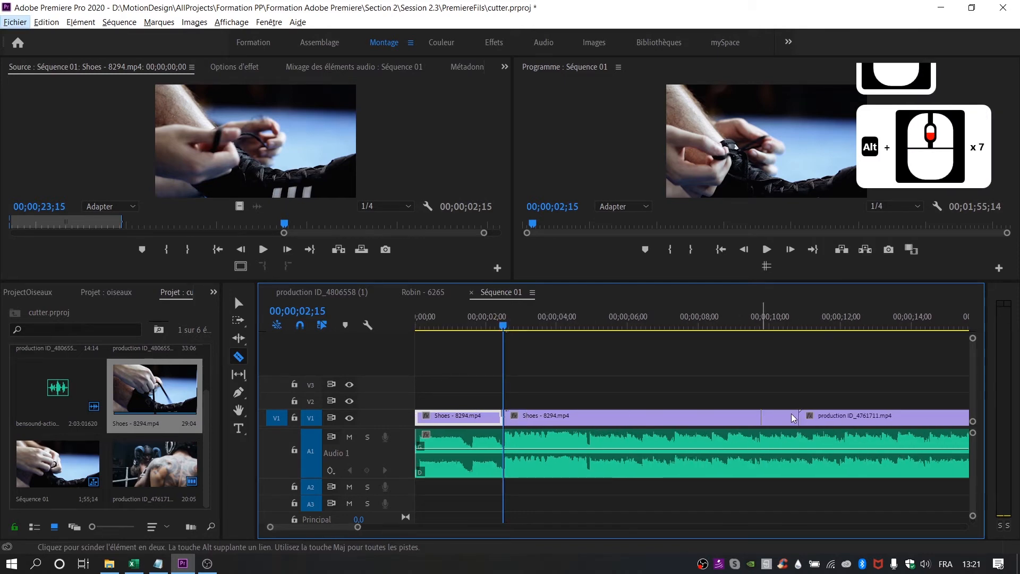
key("c")
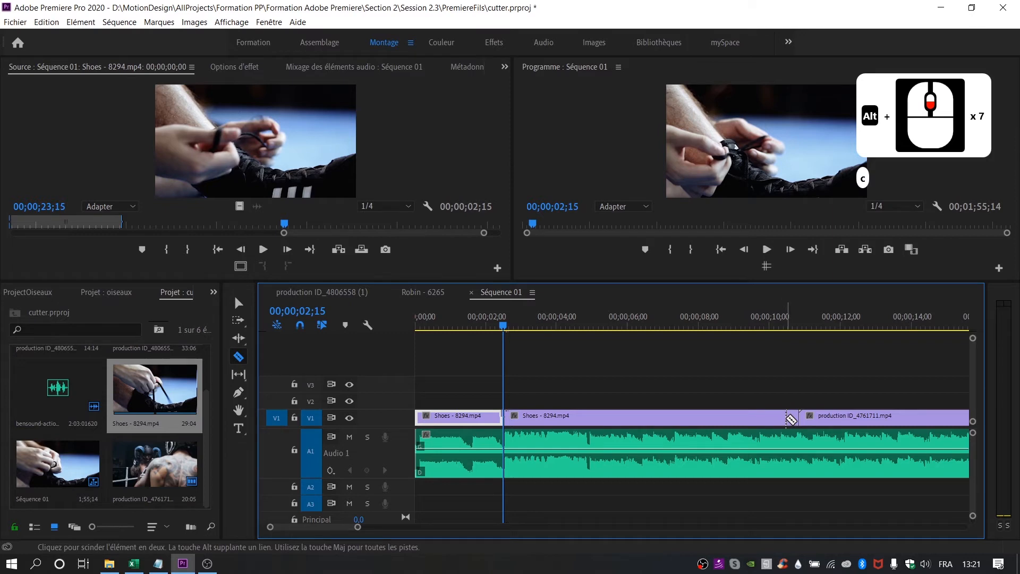
left_click(786, 418)
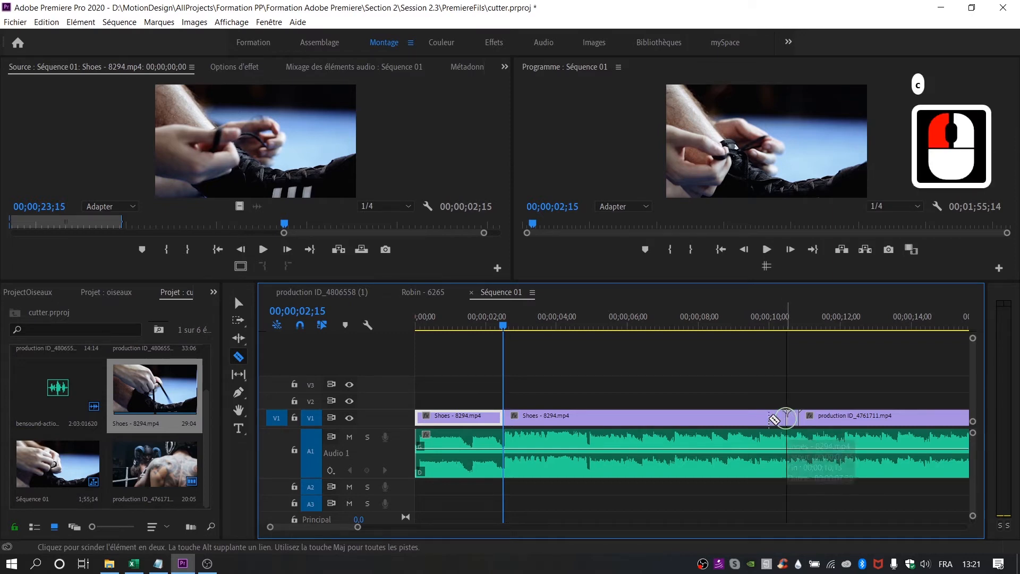
- Speed up the middle Shoes segment with the Modification de la vitesse tool, shortening it to end at about 00;00;04;16
key("v")
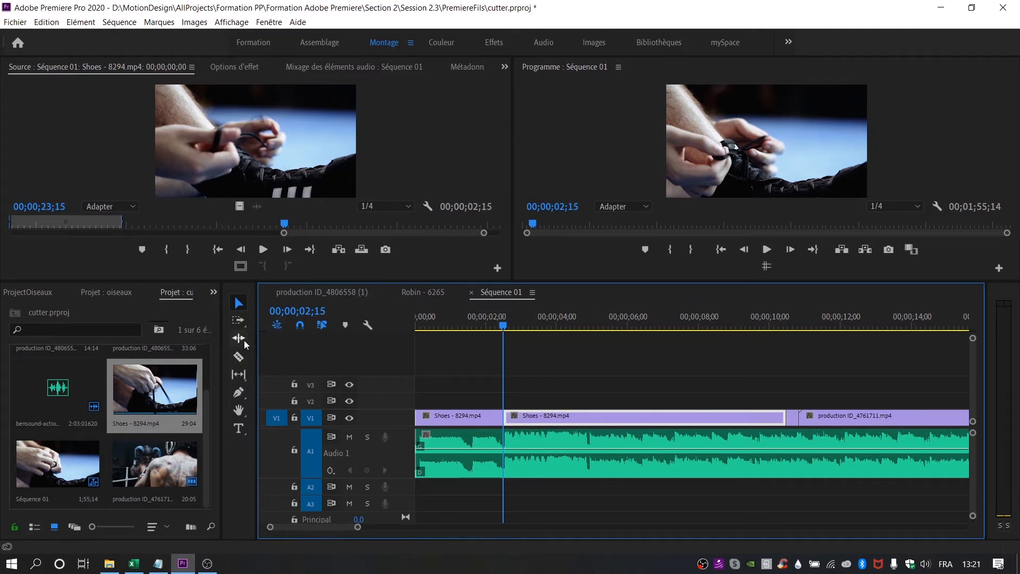
left_click_drag(244, 340, 310, 370)
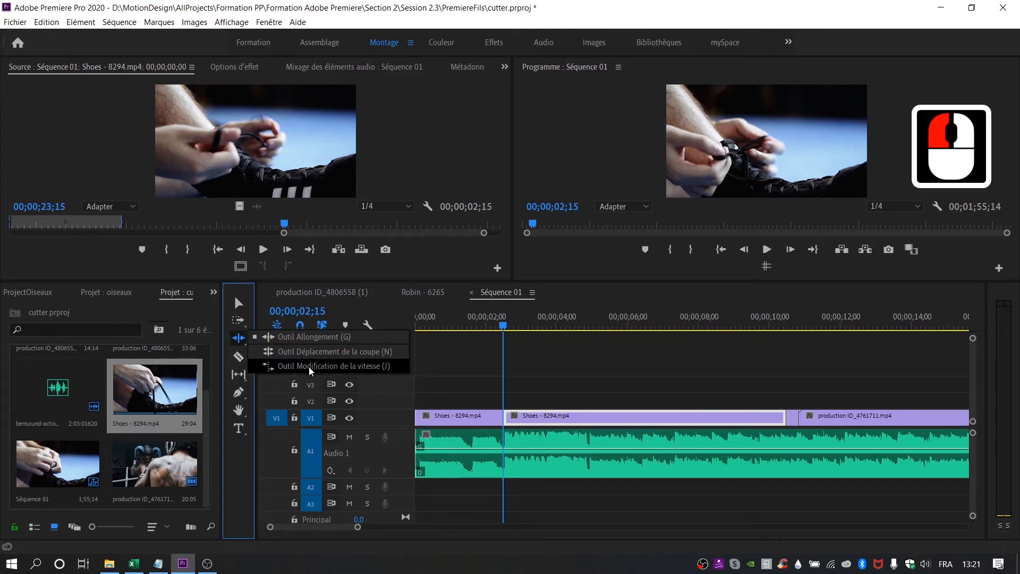
left_click(311, 370)
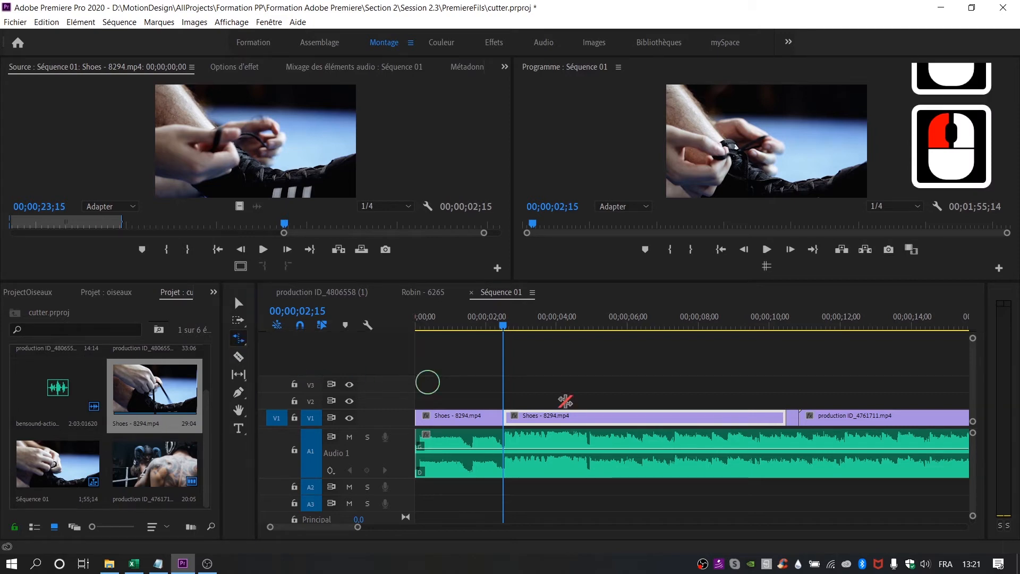
left_click_drag(784, 416, 574, 417)
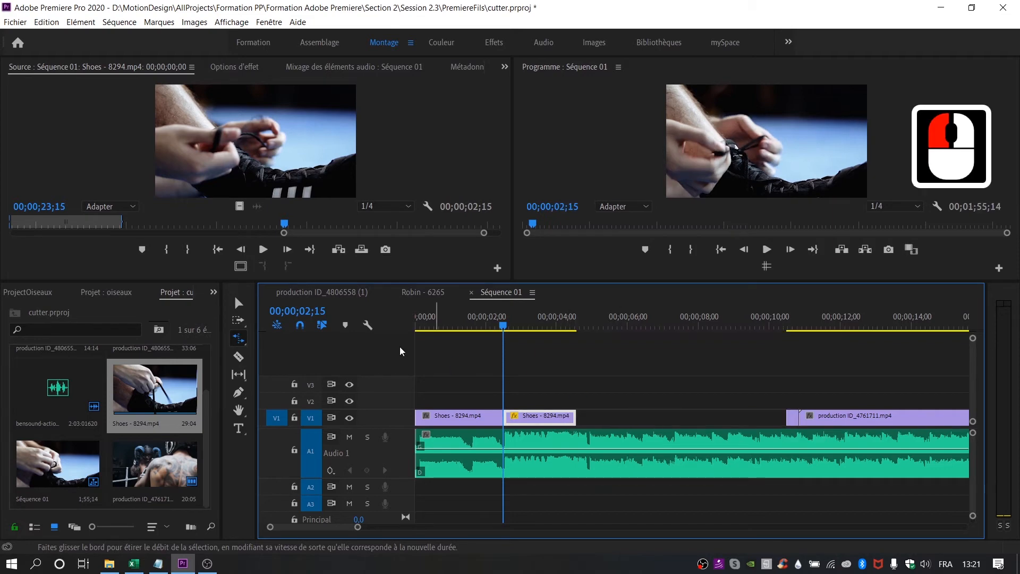
- Move the short last Shoes segment and production ID_4761711.mp4 back against the sped-up segment to close the gap
left_click(238, 303)
left_click(792, 418)
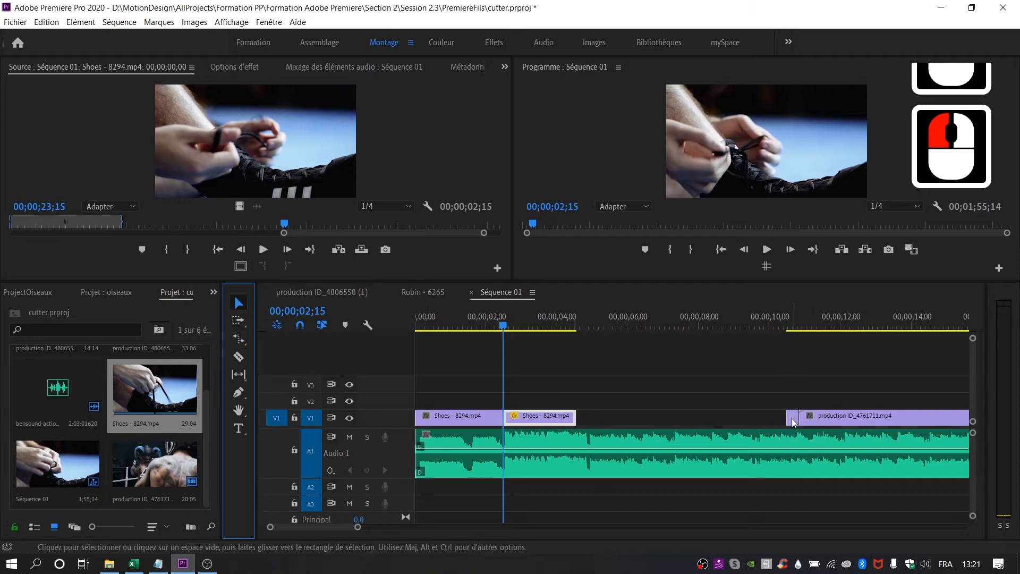
left_click(792, 418)
left_click_drag(791, 420, 582, 419)
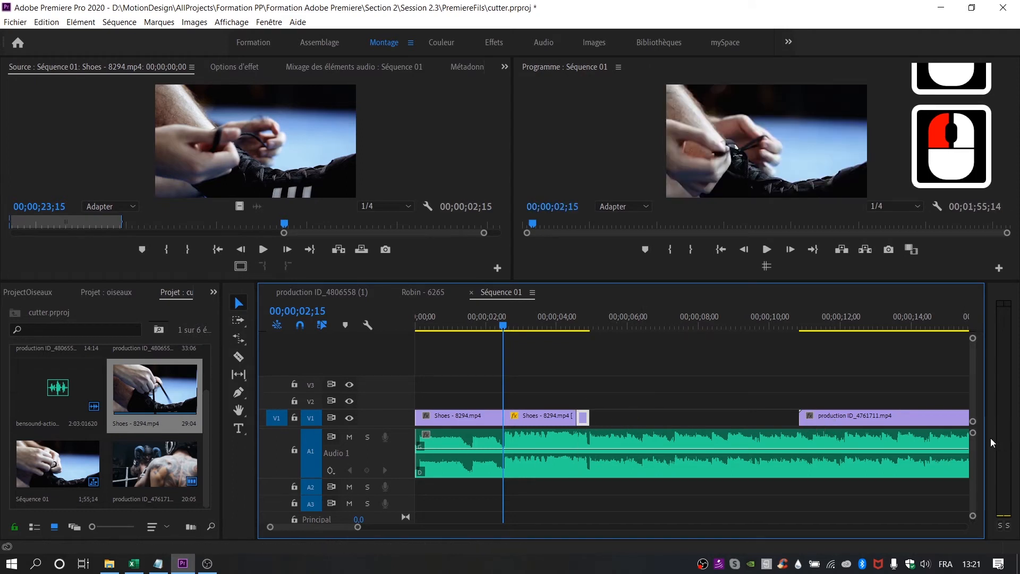
left_click_drag(919, 422, 717, 428)
- Play the sequence from the start and return the playhead to 00;00;03;22 within the sped-up segment
key("Home")
key("space")
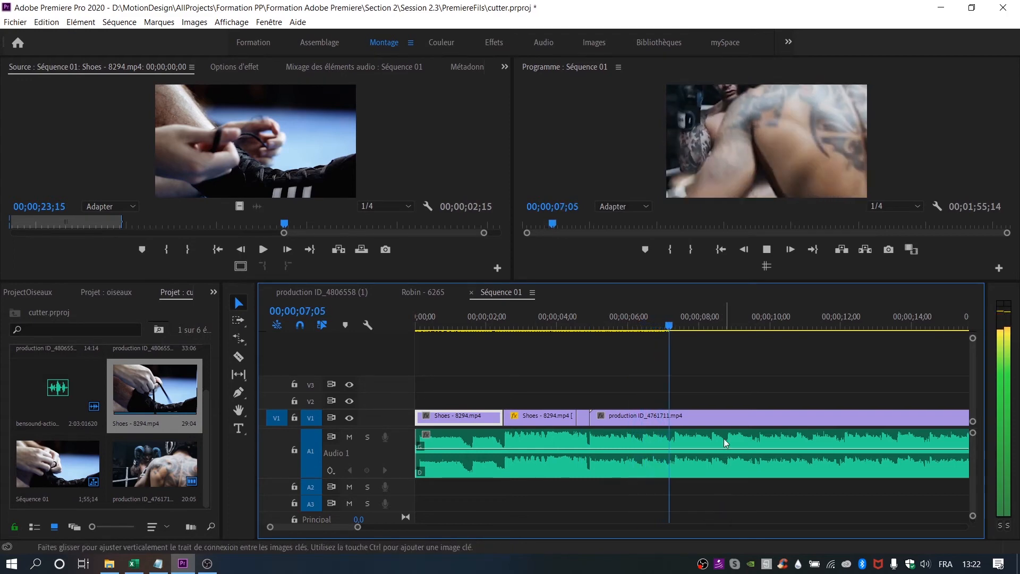
left_click(549, 325)
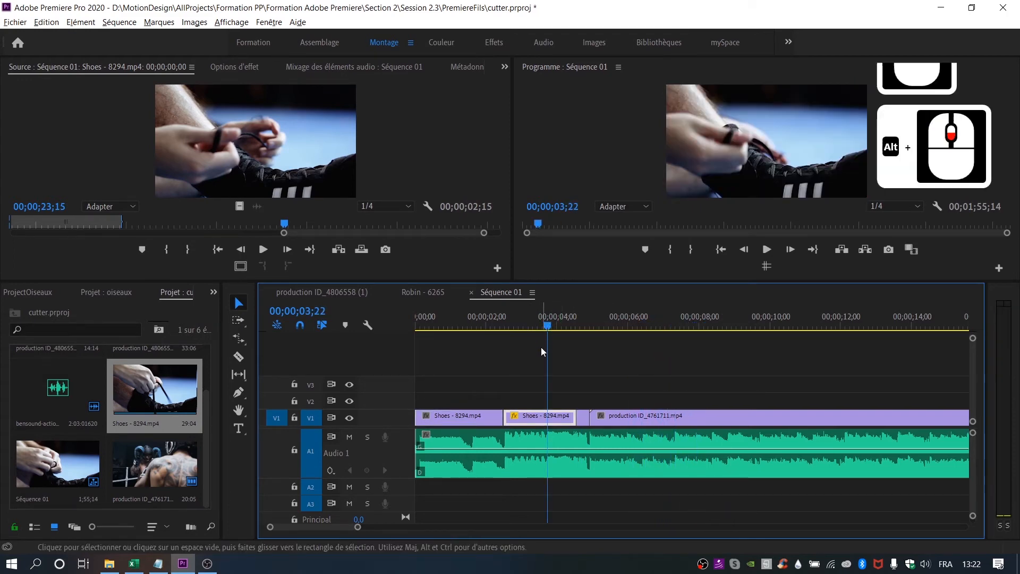
- Slow production ID_4761711.mp4 to 55,1 % by stretching its end with the Modification de la vitesse tool, and play it back
scroll(542, 351, "down", 4)
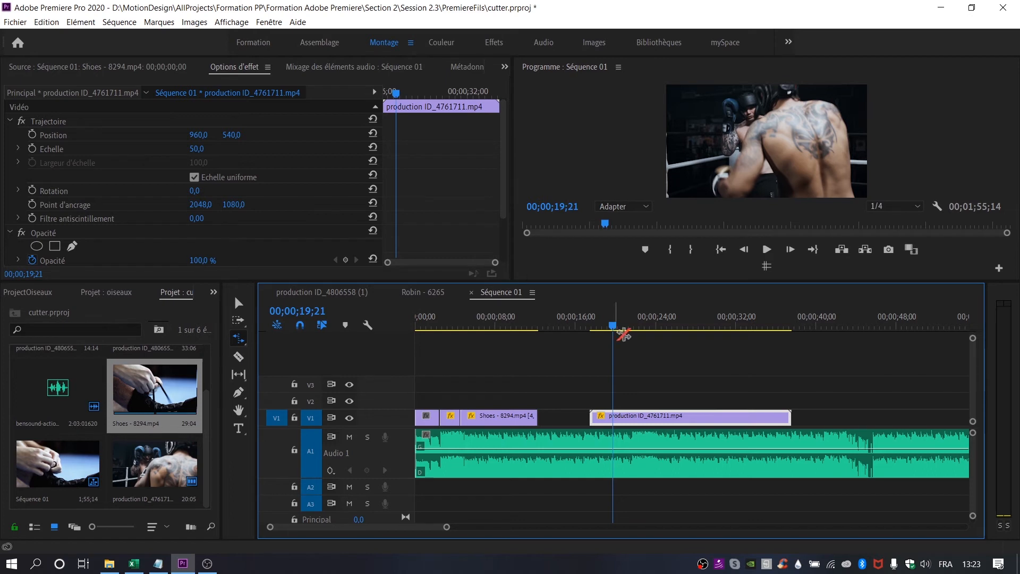
left_click(237, 338)
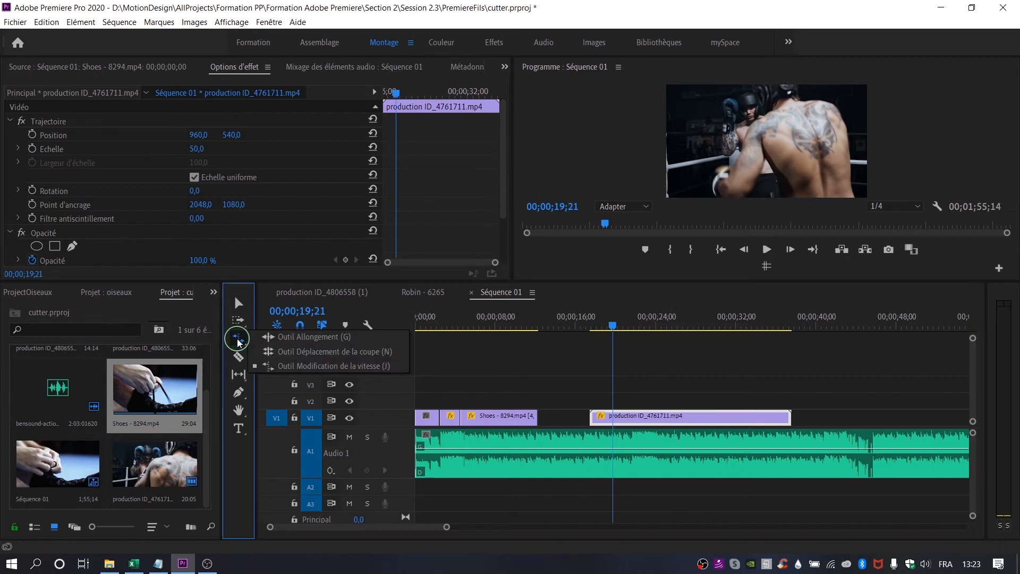
left_click(319, 365)
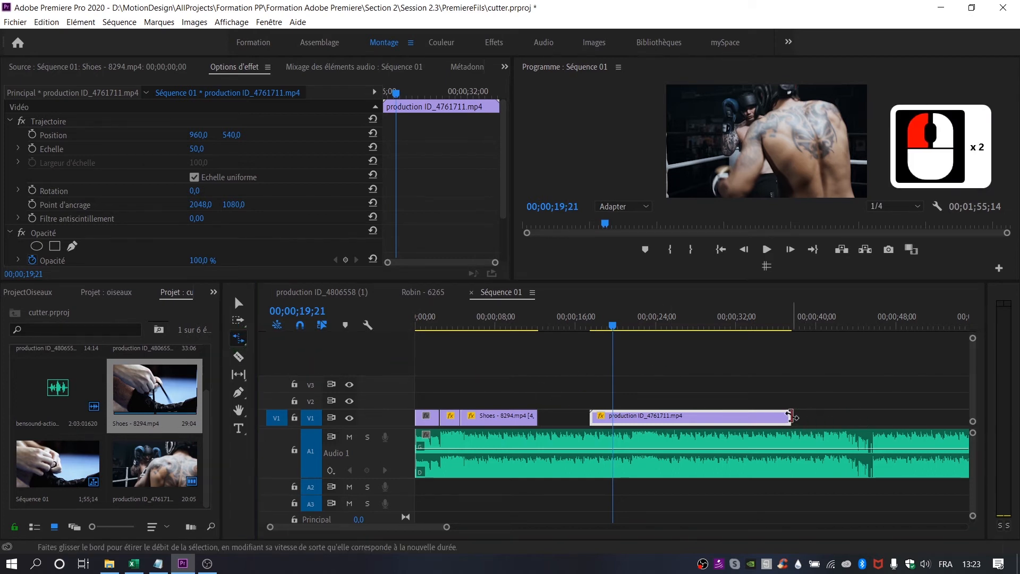
left_click_drag(790, 416, 956, 417)
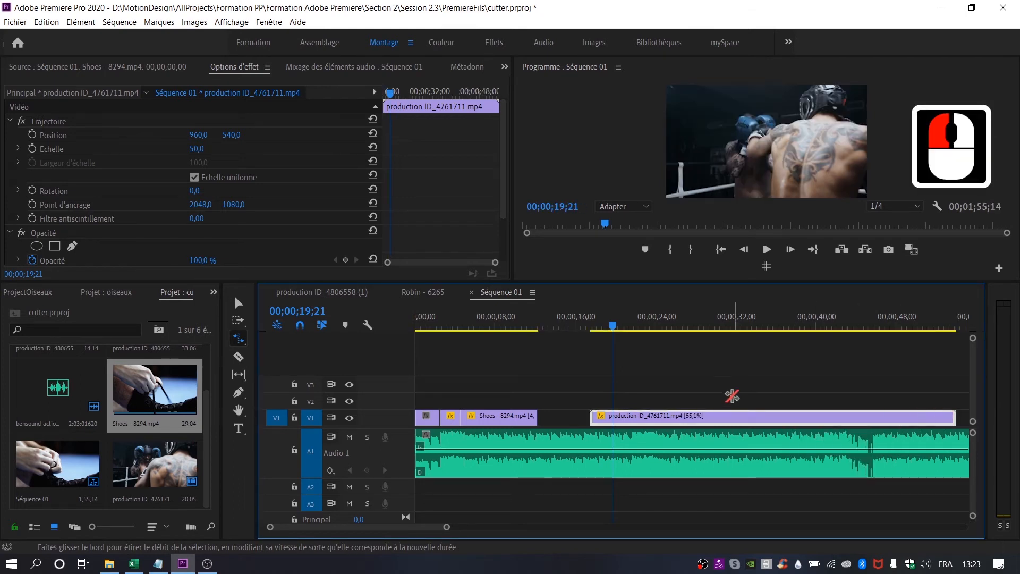
key("space")
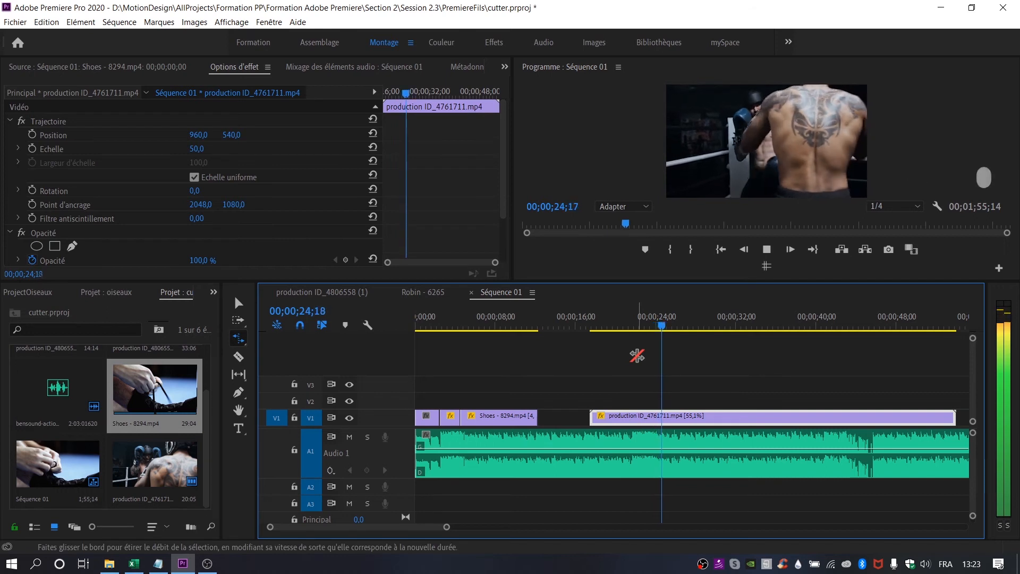
left_click(674, 329)
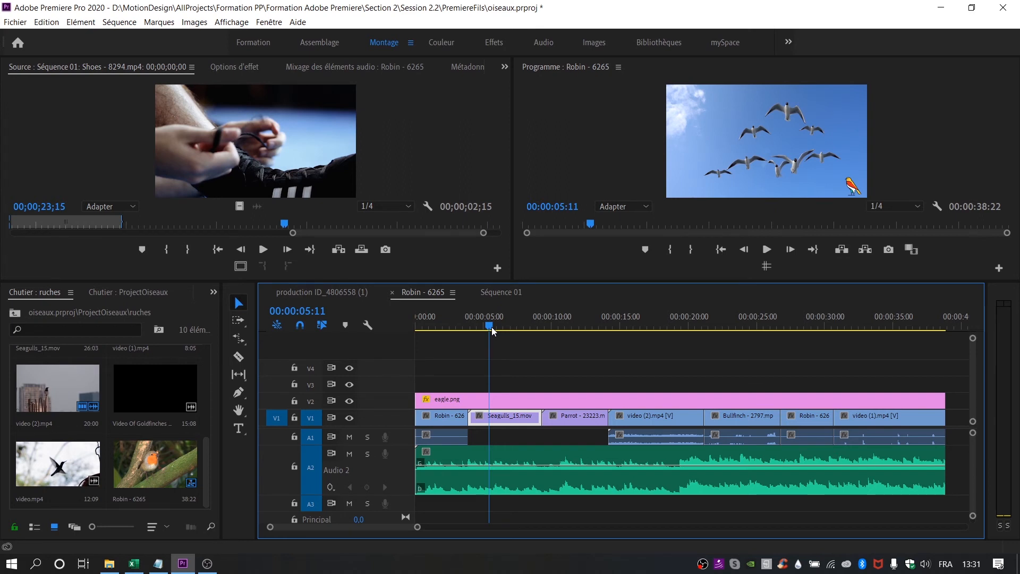
- Step the playhead forward frame by frame within Seagulls_15.mov in the Robin - 6265 sequence, to about 00:00:05:18
key("Right")
key("Right")
key("Right")
key("Right")
key("Right")
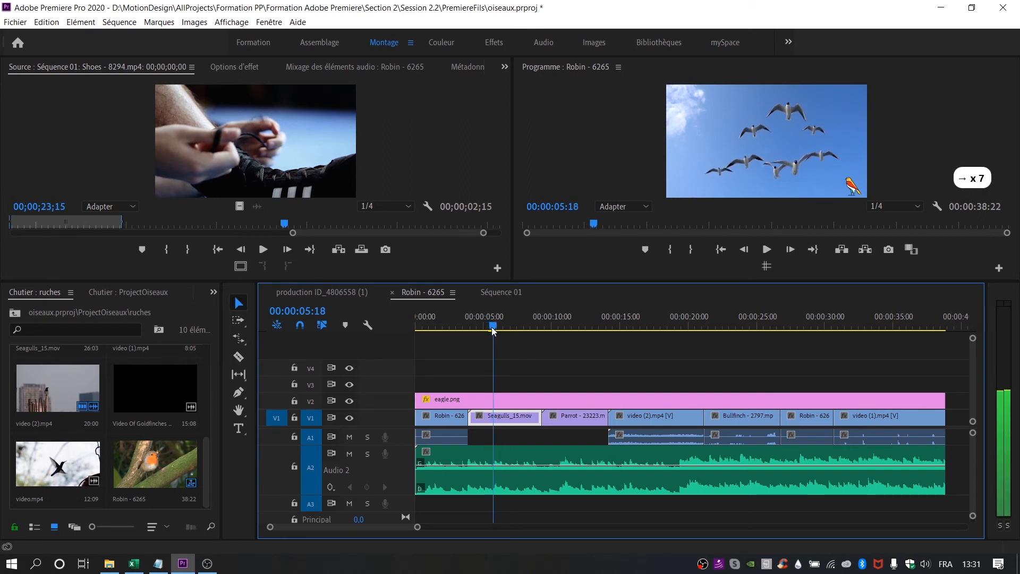
- Step the playhead backward frame by frame within Seagulls_15.mov to 00:00:05:05
key("Left")
key("Left")
key("Left")
key("Left")
key("Left")
key("Left")
key("Left")
key("Left")
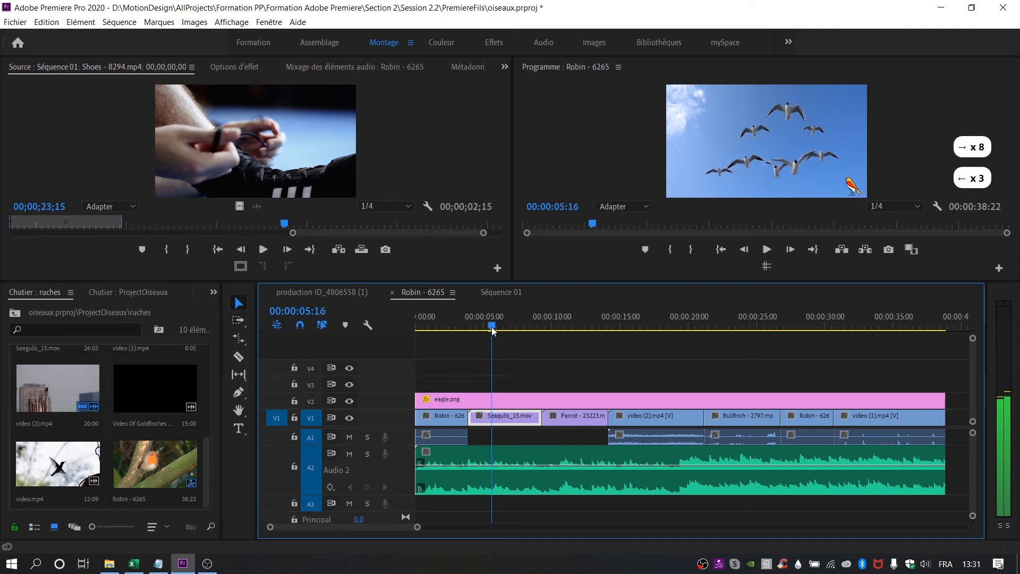
key("Left")
key("Left")
key("Left")
key("Left")
key("Left")
key("Left")
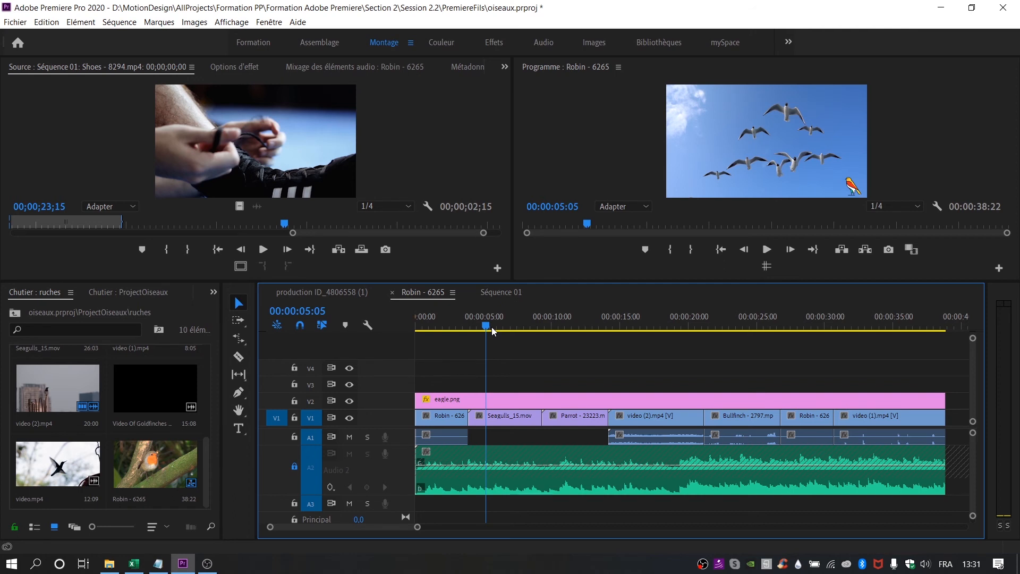
- Jump the playhead to the start of Seagulls_15.mov and forward through the edit points to the second Robin clip at 00:00:26:19
key("Up")
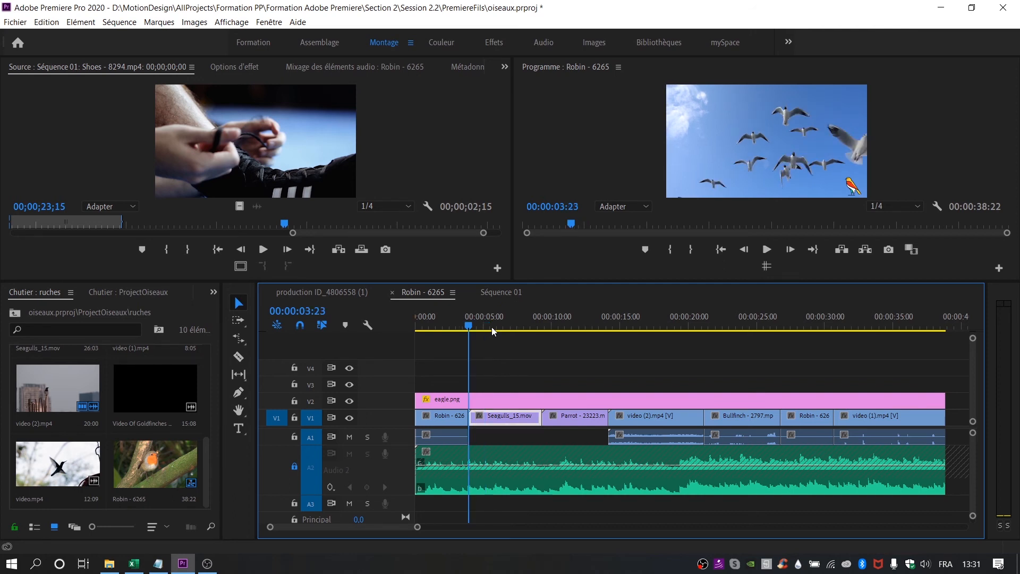
key("Down")
key("Down")
key("Down")
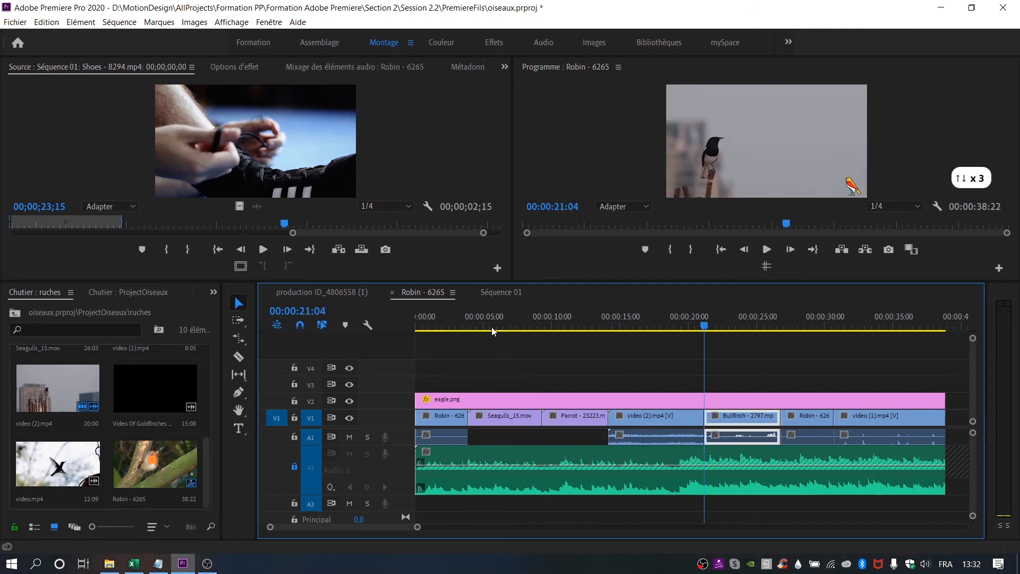
key("Down")
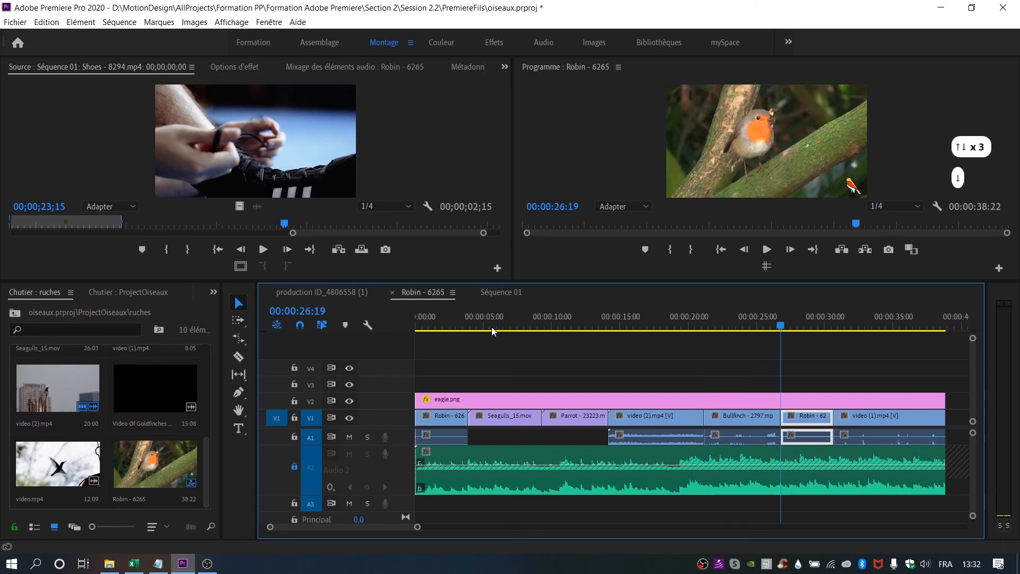
- Jump the playhead back and forth between edit points, returning to the start of Seagulls_15.mov at 00:00:03:23
key("Up")
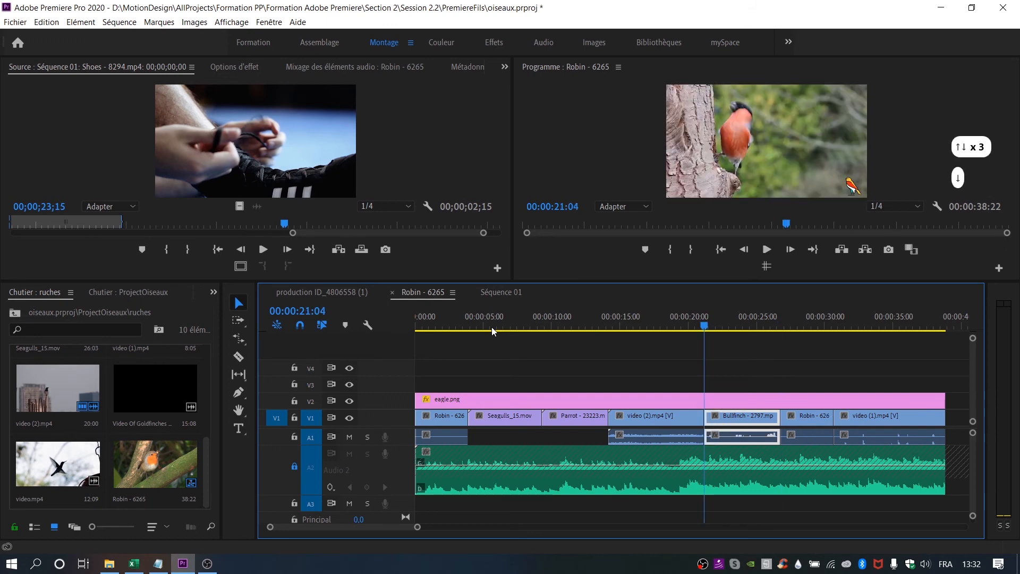
key("Down")
key("Down")
key("Up")
key("Up")
key("Up")
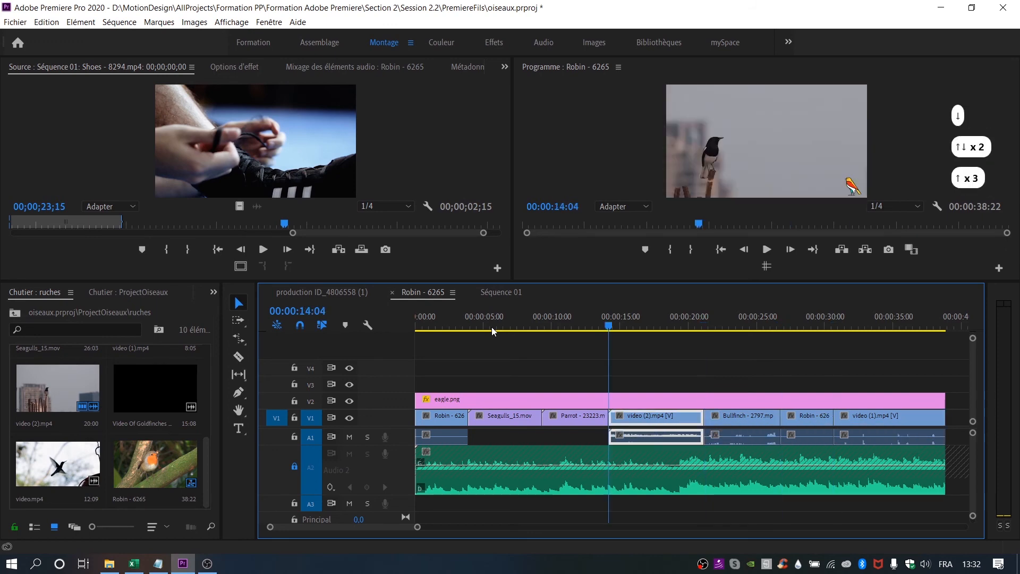
key("Up")
key("Up")
key("Up")
key("Down")
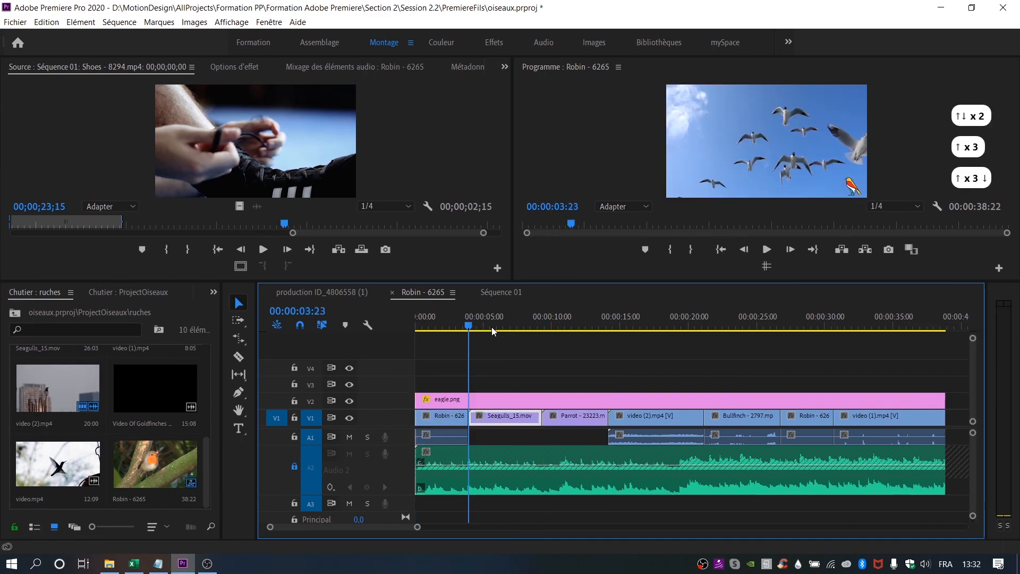
- Jump the playhead forward over the next four edit points and back one
key("Down")
key("Down")
key("Down")
key("Down")
key("Up")
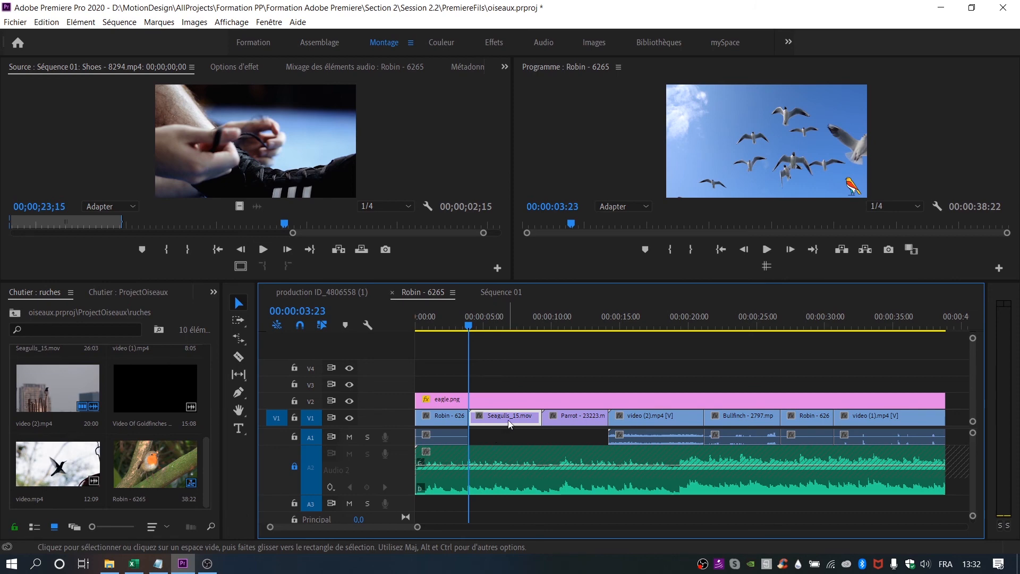
- Move the last clip, video (1).mp4, away from the others to end at about 00:00:59:13, and place the playhead at 00:00:54:24
scroll(508, 420, "down", 9)
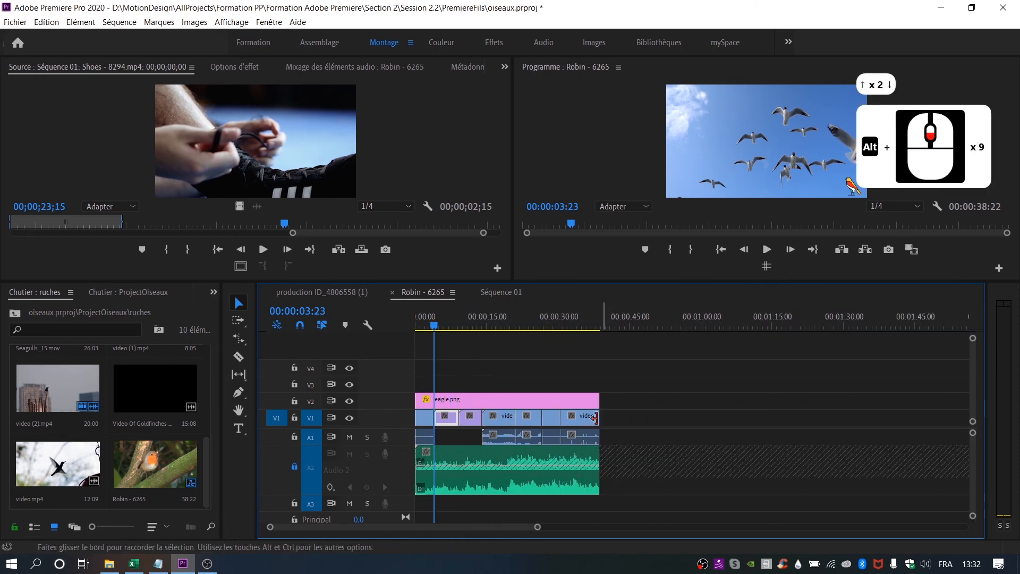
left_click_drag(589, 420, 685, 420)
scroll(691, 430, "up", 20)
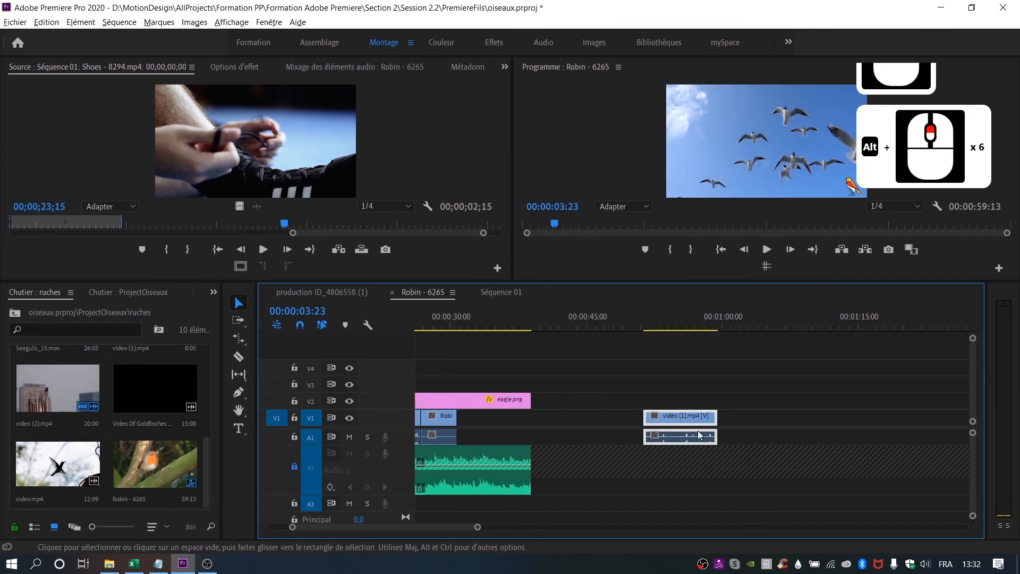
scroll(638, 405, "down", 3)
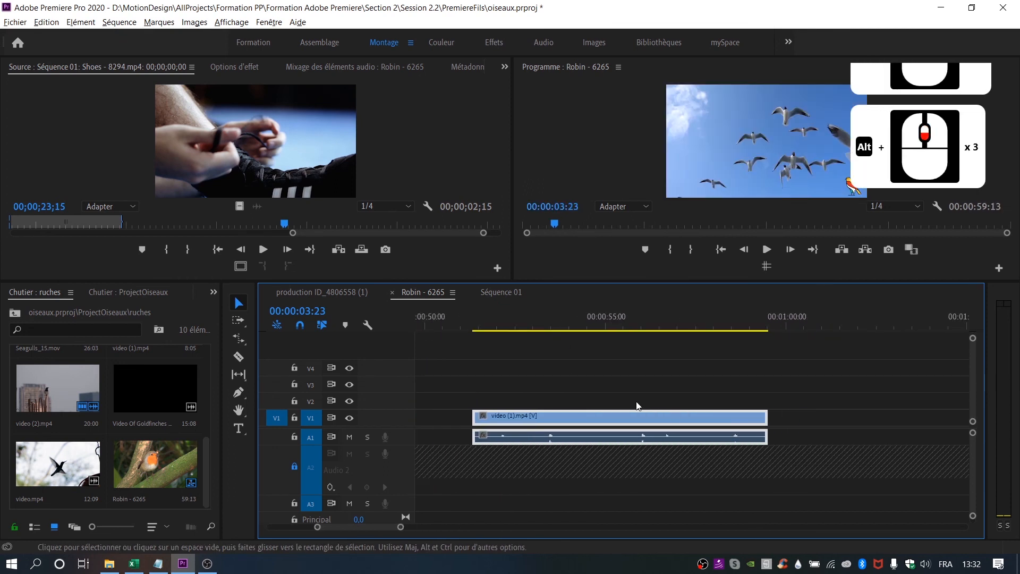
left_click(606, 329)
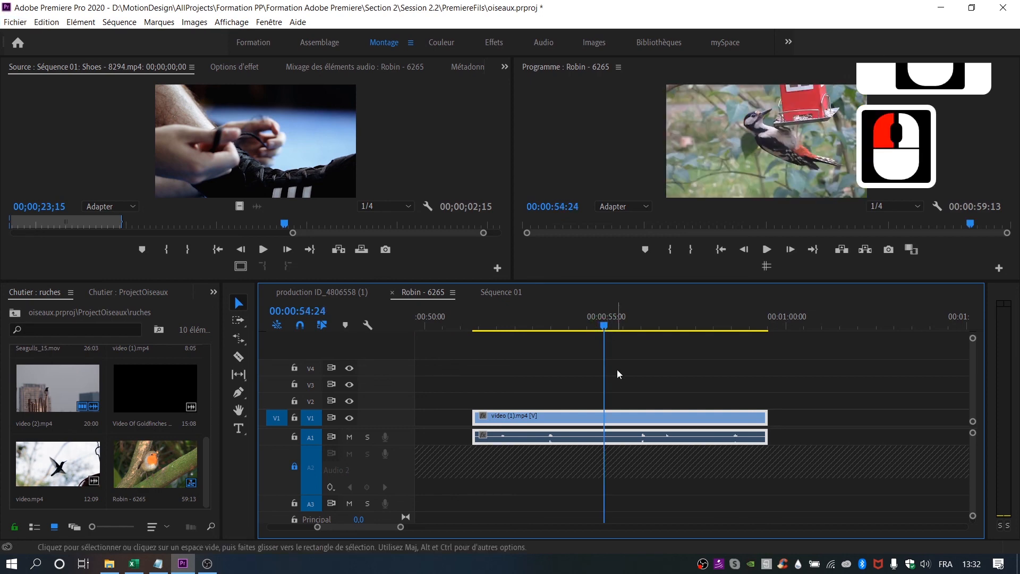
- Nudge the selected video (1).mp4 clip 21 frames later on the timeline, one frame at a time, to end at 00:01:00:09
left_click(641, 514, "alt")
key("alt+Right")
key("alt+Right")
key("alt+Right")
key("alt+Right")
key("alt+Right")
key("alt+Right")
key("alt+Right")
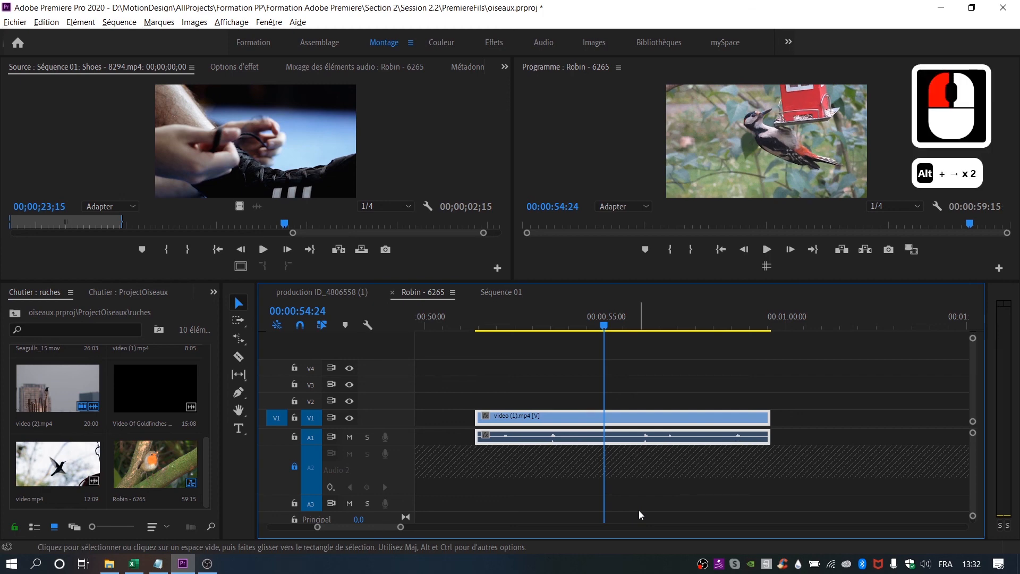
key("alt+Right")
key("alt+Right")
key("alt+Right")
key("alt+Right")
key("alt+Right")
key("alt+Right")
key("alt+Right")
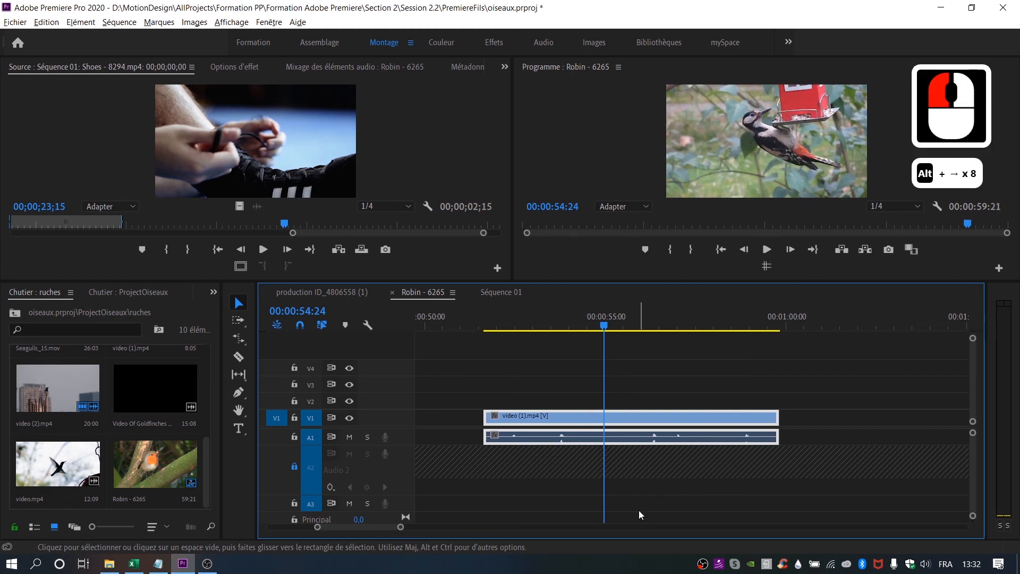
key("alt+Right")
key("alt+Right")
key("alt+Right")
key("alt+Right")
key("alt+Right")
key("alt+Right")
key("alt+Right")
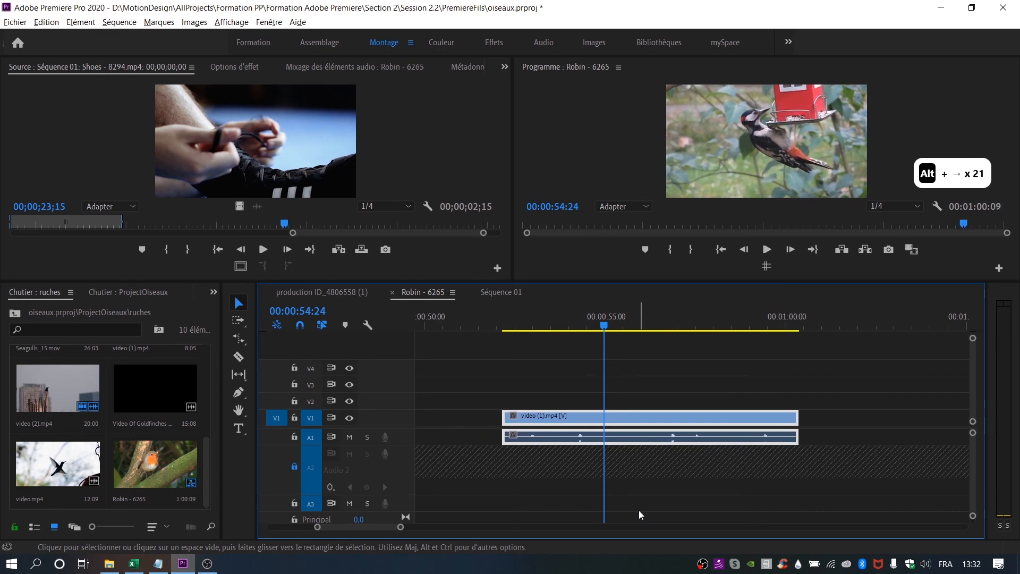
- Nudge the video (1).mp4 clip 19 frames earlier on the timeline, one frame at a time
key("alt+Left")
key("alt+Left")
key("alt+Left")
key("alt+Left")
key("alt+Left")
key("alt+Left")
key("alt+Left")
key("alt+Left")
key("alt+Left")
key("alt+Left")
key("alt+Left")
key("alt+Left")
key("alt+Left")
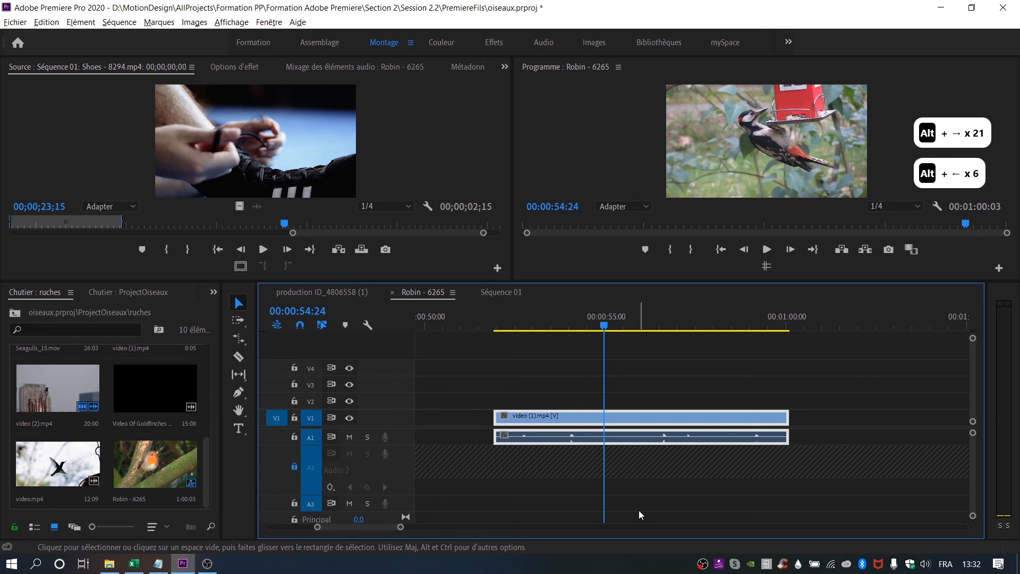
key("alt+Left")
key("alt+Left")
key("alt+Left")
key("alt+Left")
key("alt+Left")
key("alt+Left")
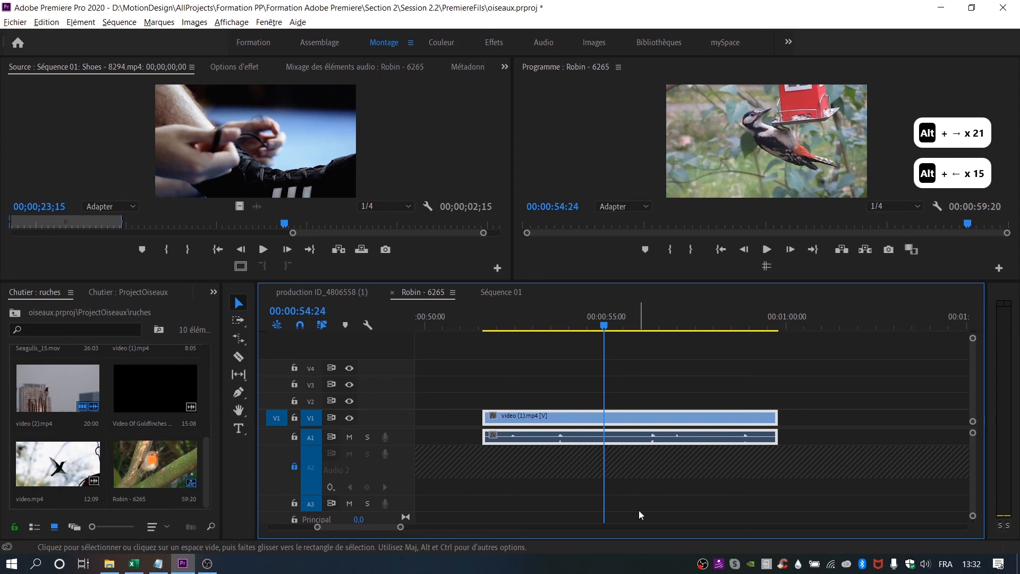
- Nudge the video (1).mp4 clip 7 frames later on the timeline, one frame at a time
key("alt+Right")
key("alt+Right")
key("alt+Right")
key("alt+Right")
key("alt+Right")
key("alt+Right")
key("alt+Right")
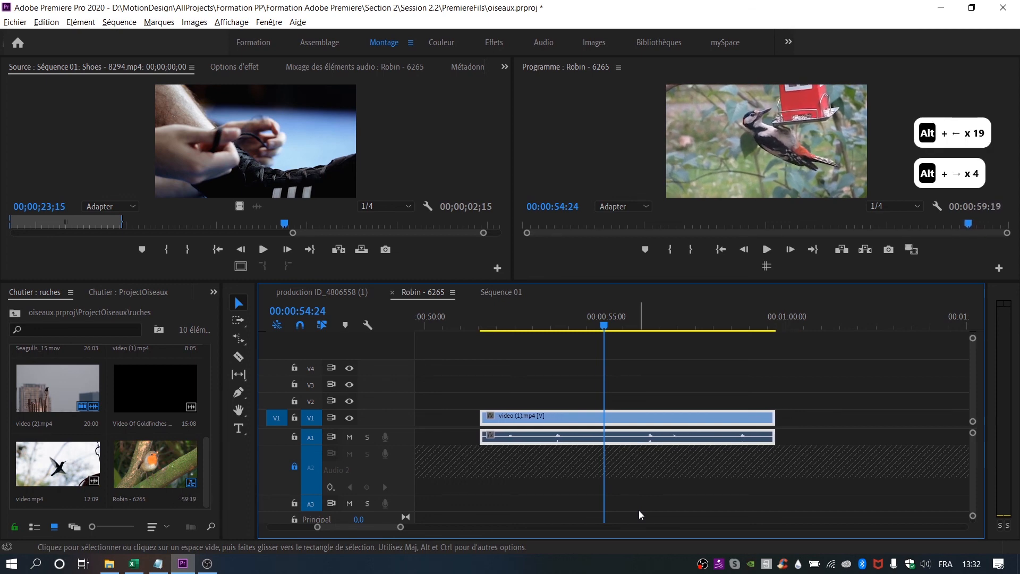
- Nudge the video (1).mp4 clip 6 frames earlier on the timeline, so that it ends at 00:00:59:16
key("alt+Left")
key("alt+Left")
key("alt+Left")
key("alt+Left")
key("alt+Left")
key("alt+Left")
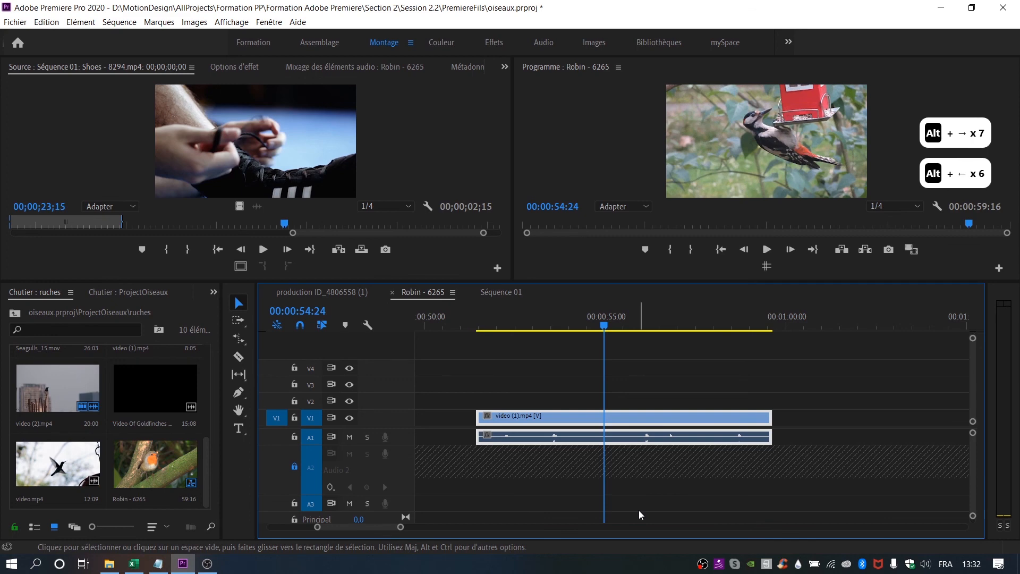